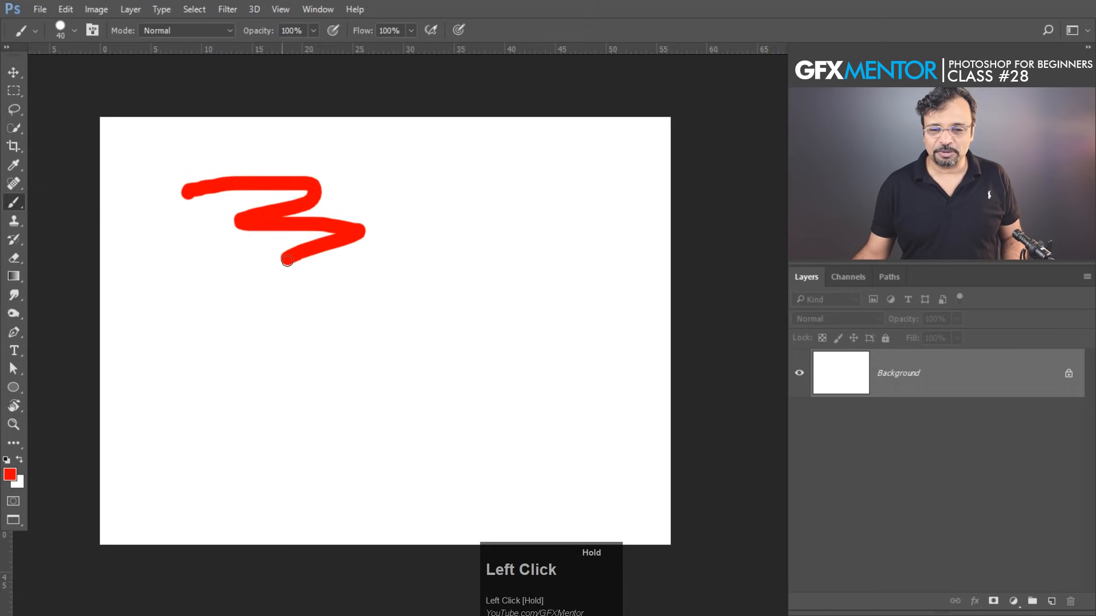
Paint freehand curved strokes across the white canvas with the red 40 px brush and undo all of them
{"action": "mouse_move", "coordinate": [617, 170]}
{"action": "left_mouse_down"}
{"action": "mouse_move", "coordinate": [534, 205]}
{"action": "mouse_move", "coordinate": [499, 285]}
{"action": "mouse_move", "coordinate": [332, 379]}
{"action": "mouse_move", "coordinate": [246, 268]}
{"action": "mouse_move", "coordinate": [328, 237]}
{"action": "mouse_move", "coordinate": [439, 312]}
{"action": "mouse_move", "coordinate": [577, 311]}
{"action": "mouse_move", "coordinate": [553, 254]}
{"action": "mouse_move", "coordinate": [384, 406]}
{"action": "mouse_move", "coordinate": [244, 467]}
{"action": "mouse_move", "coordinate": [188, 360]}
{"action": "left_mouse_up"}
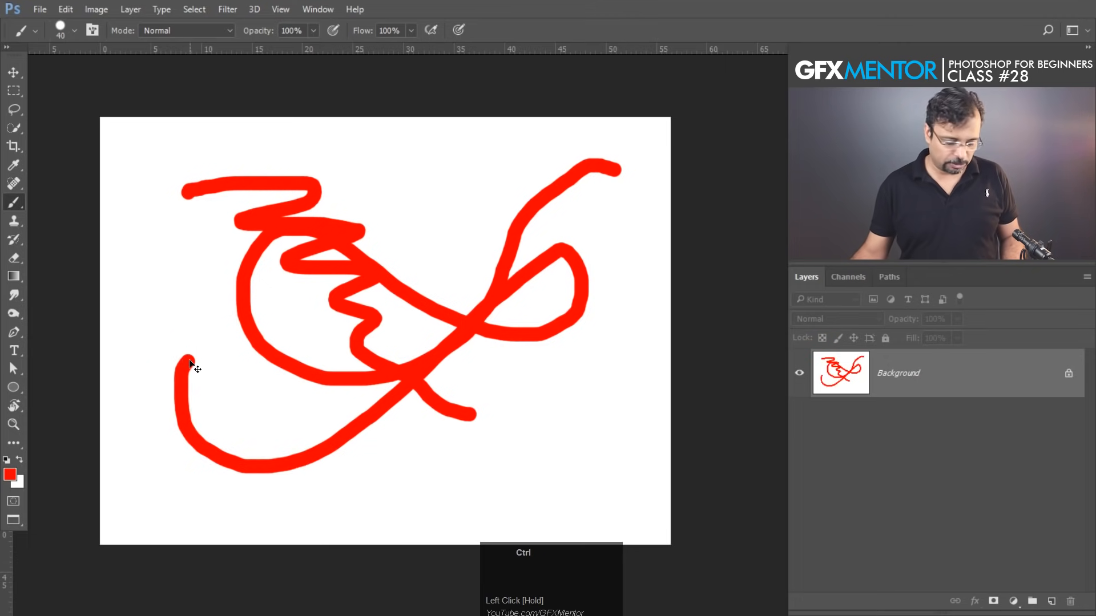
{"action": "key", "text": "ctrl+alt+z"}
{"action": "key", "text": "ctrl+alt+z"}
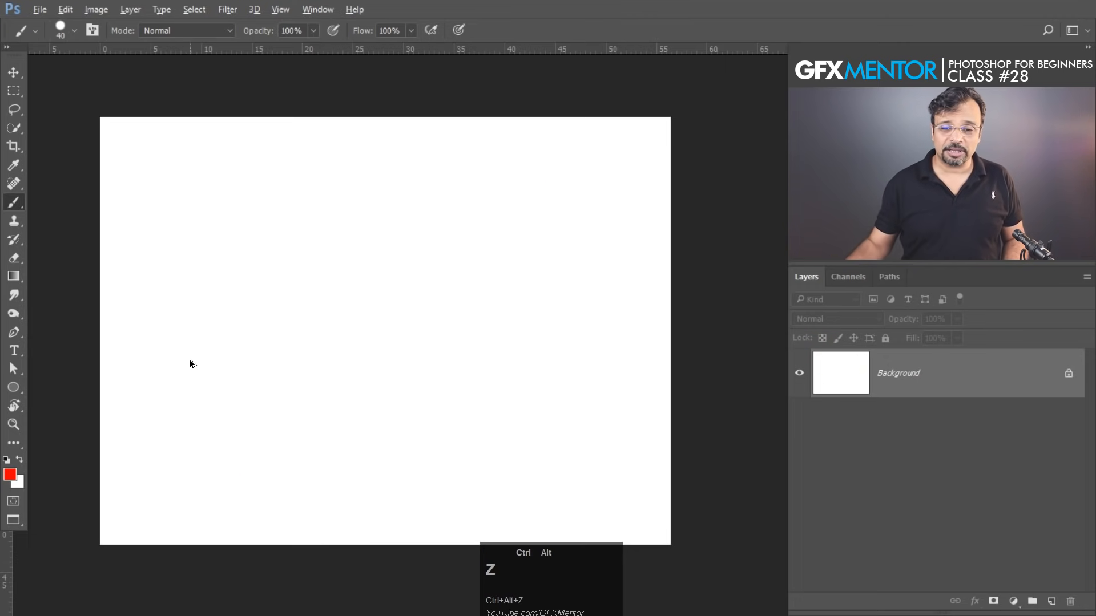
{"action": "mouse_move", "coordinate": [160, 502]}
{"action": "left_mouse_down"}
{"action": "mouse_move", "coordinate": [154, 463]}
{"action": "mouse_move", "coordinate": [277, 366]}
{"action": "mouse_move", "coordinate": [482, 288]}
{"action": "mouse_move", "coordinate": [514, 171]}
{"action": "left_mouse_up"}
{"action": "mouse_move", "coordinate": [617, 236]}
{"action": "left_mouse_down"}
{"action": "mouse_move", "coordinate": [528, 321]}
{"action": "mouse_move", "coordinate": [325, 434]}
{"action": "mouse_move", "coordinate": [305, 234]}
{"action": "left_mouse_up"}
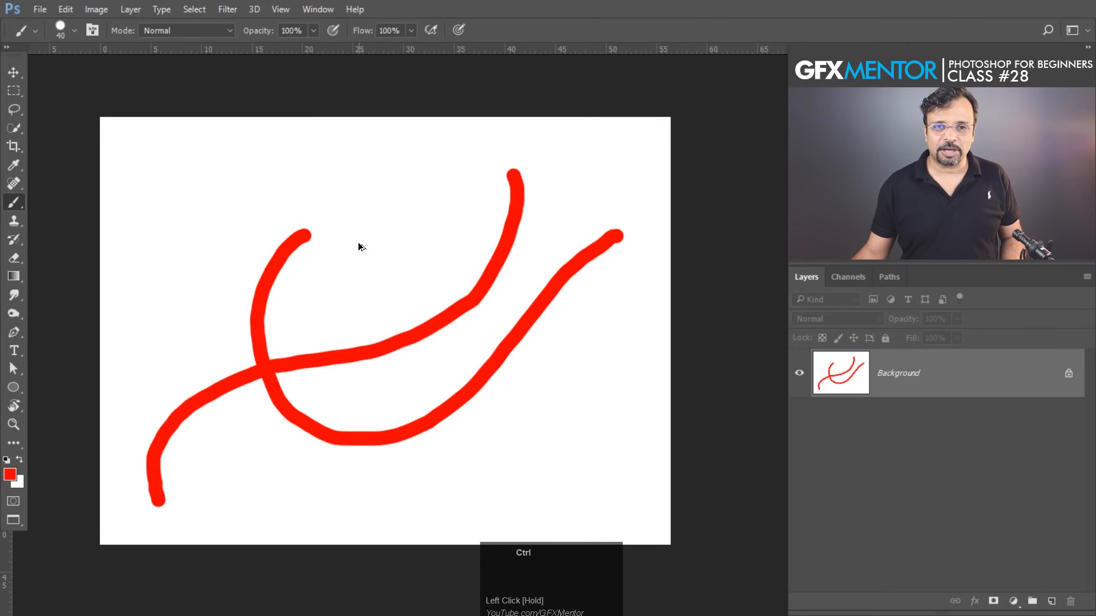
{"action": "key", "text": "ctrl+alt+z"}
{"action": "key", "text": "ctrl+alt+z"}
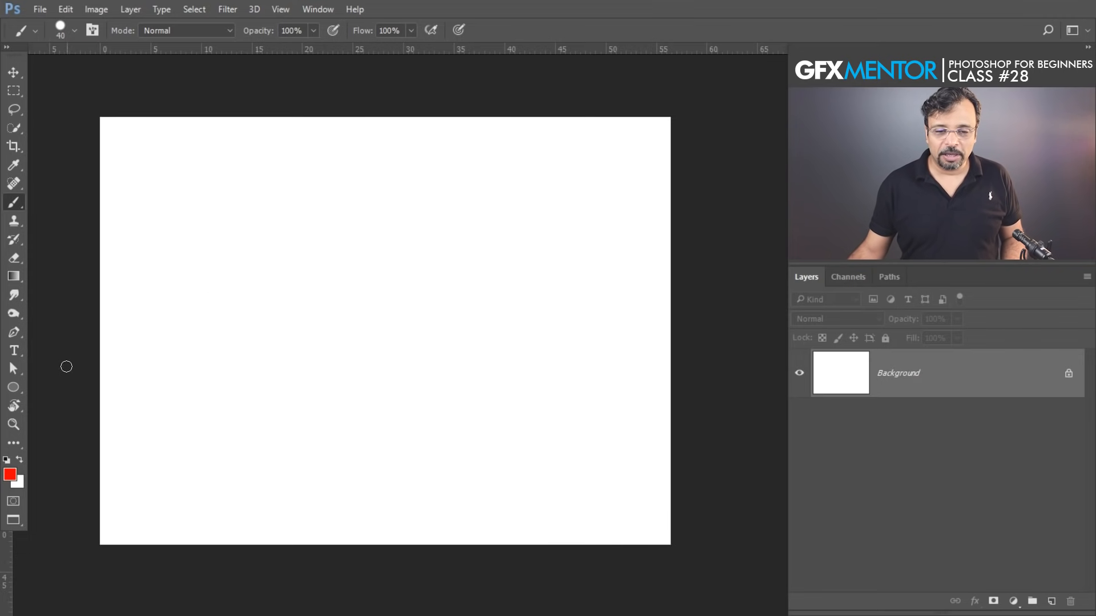
Set the Pen tool to Path mode and add a new empty layer above the Background
{"action": "left_click", "coordinate": [12, 335]}
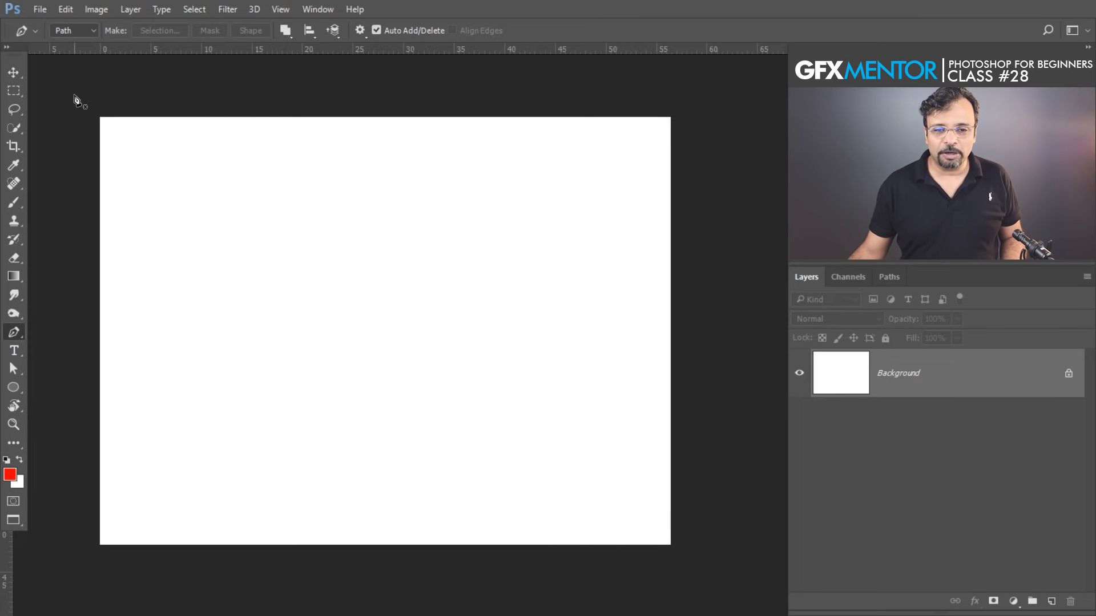
{"action": "left_click", "coordinate": [93, 31]}
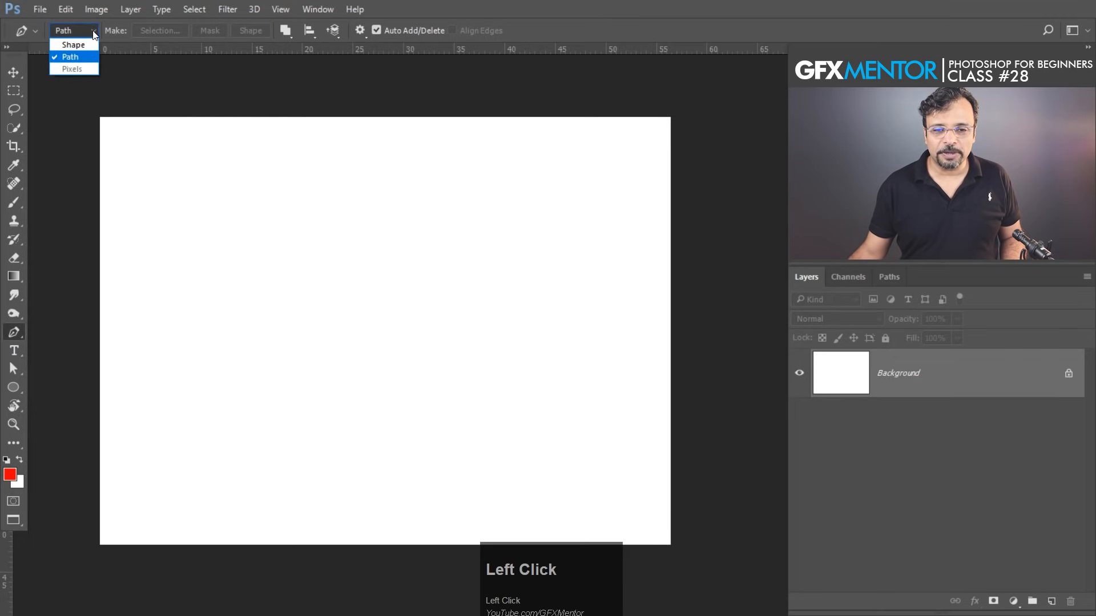
{"action": "left_click", "coordinate": [78, 60]}
{"action": "left_click", "coordinate": [1052, 602]}
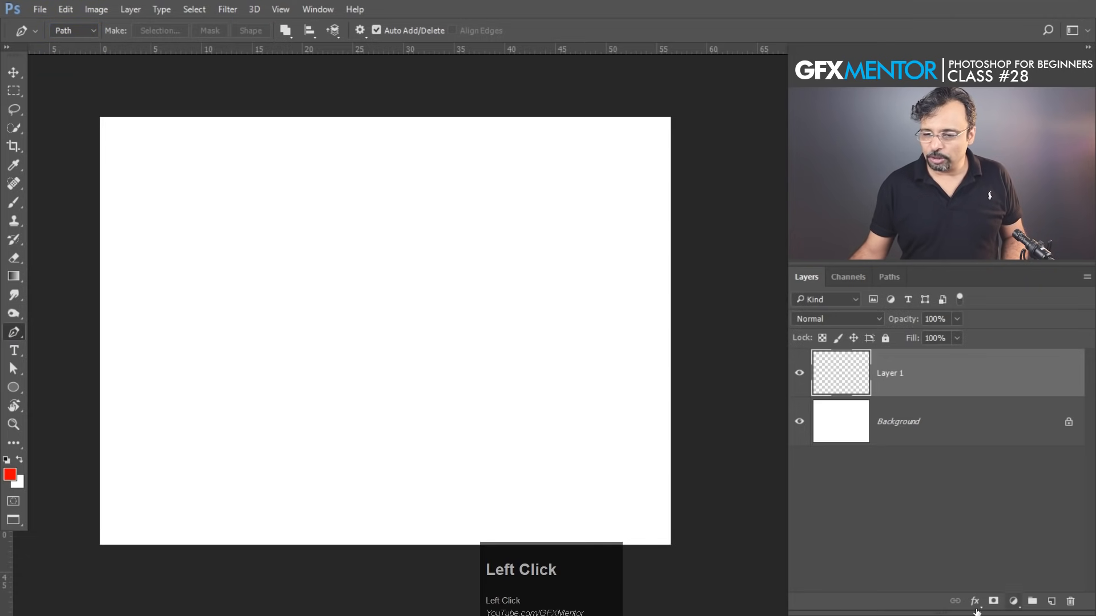
Draw a three-point S-shaped open path from the canvas's lower-left area through the middle to near its upper-right corner
{"action": "left_click", "coordinate": [197, 468]}
{"action": "left_click_drag", "start_coordinate": [392, 302], "coordinate": [578, 253]}
{"action": "left_click", "coordinate": [610, 134]}
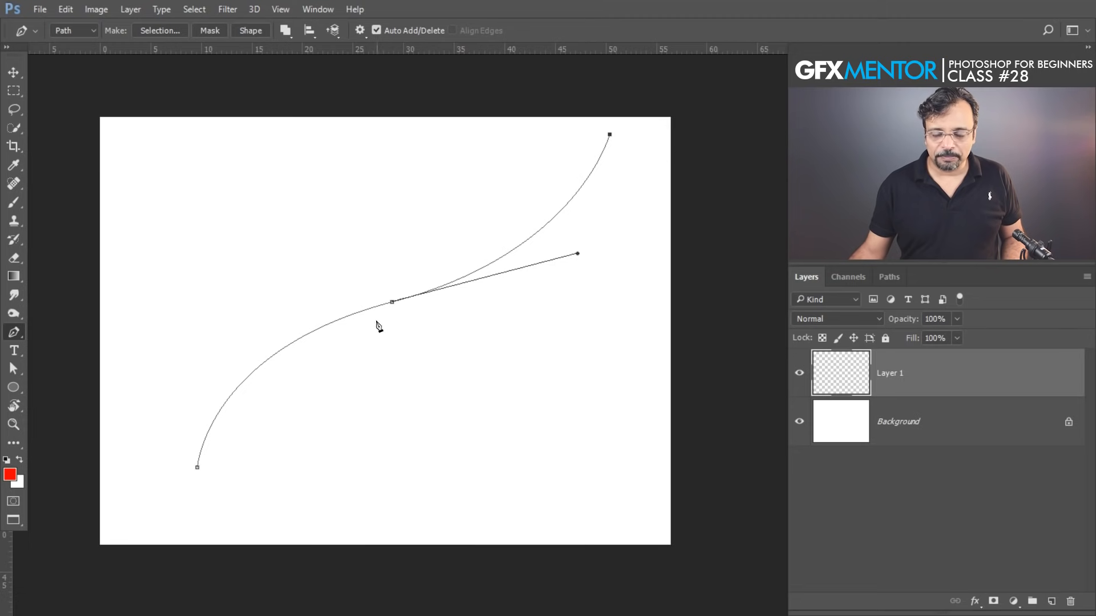
Stroke the curved path with the Brush and Simulate Pressure turned off, and undo the stroke
{"action": "right_click", "coordinate": [351, 266]}
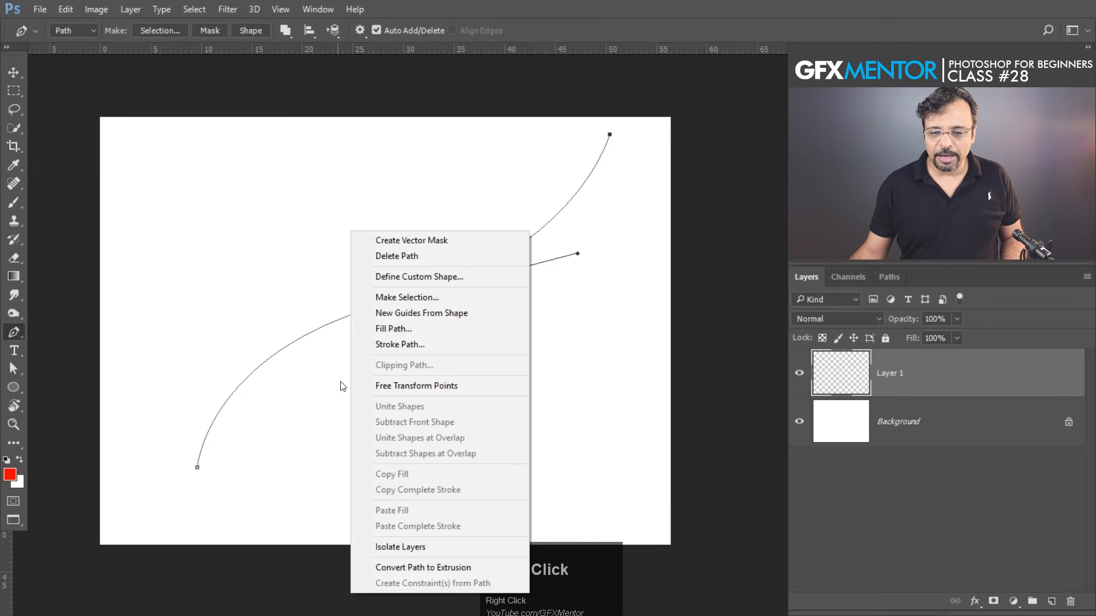
{"action": "left_click", "coordinate": [405, 345]}
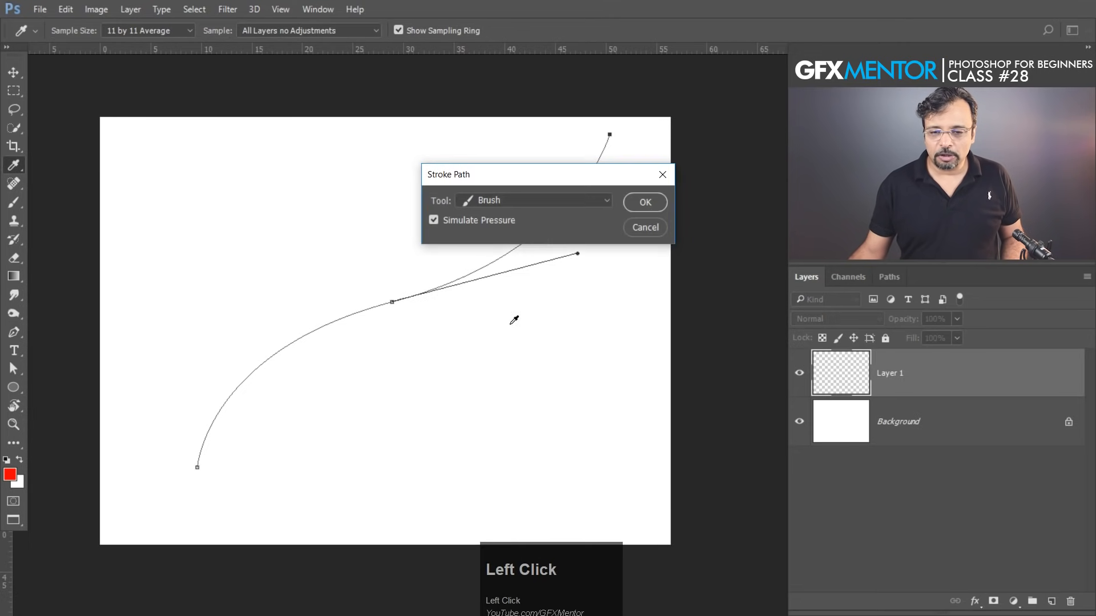
{"action": "left_click_drag", "start_coordinate": [547, 178], "coordinate": [445, 202]}
{"action": "left_click", "coordinate": [375, 246]}
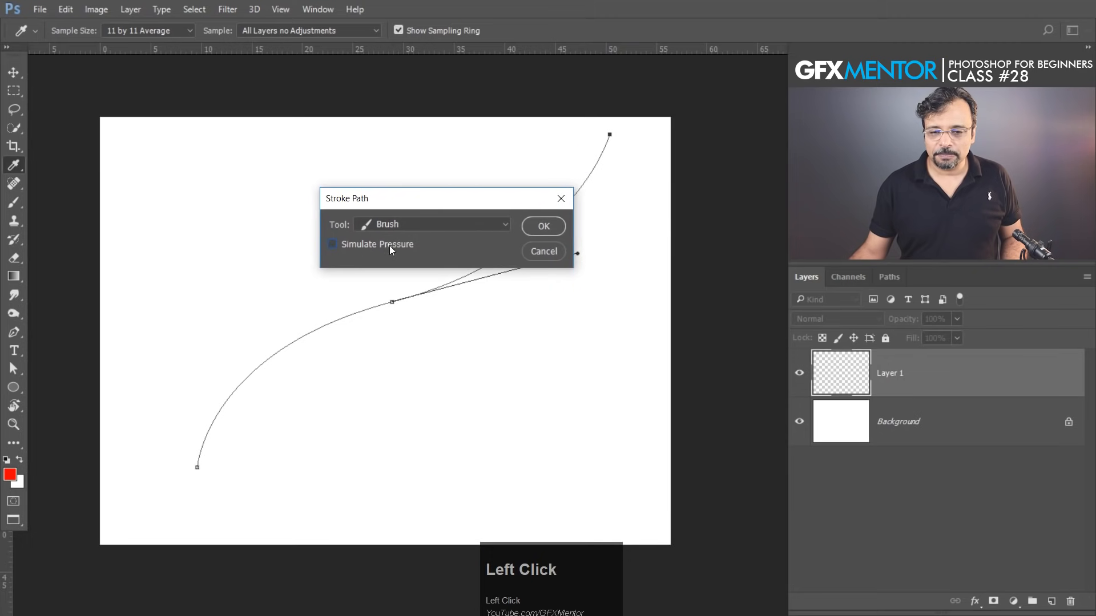
{"action": "left_click", "coordinate": [407, 223]}
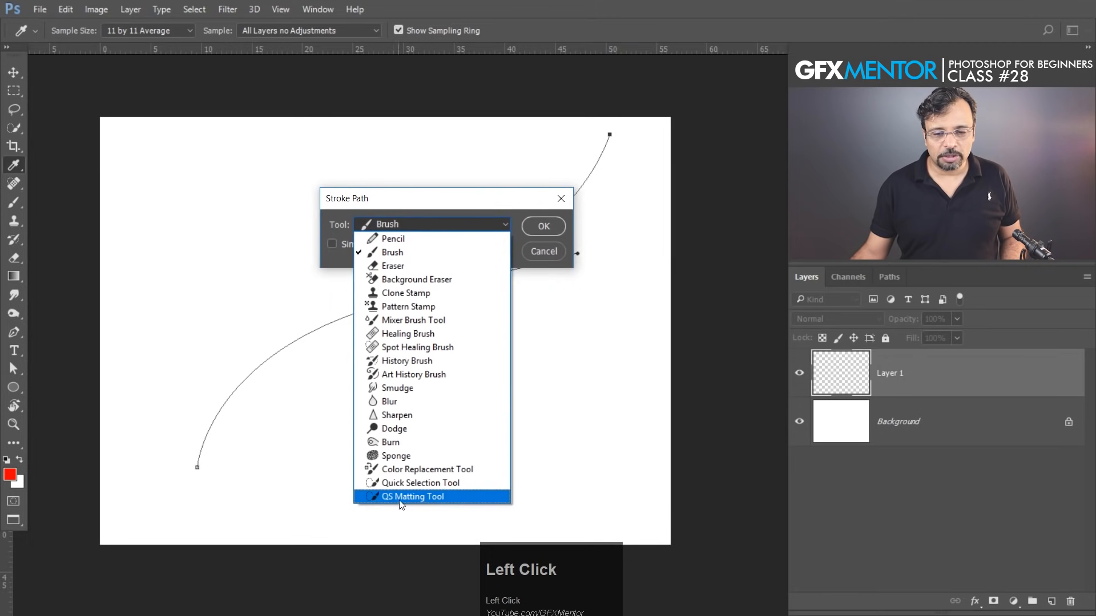
{"action": "left_click", "coordinate": [403, 252]}
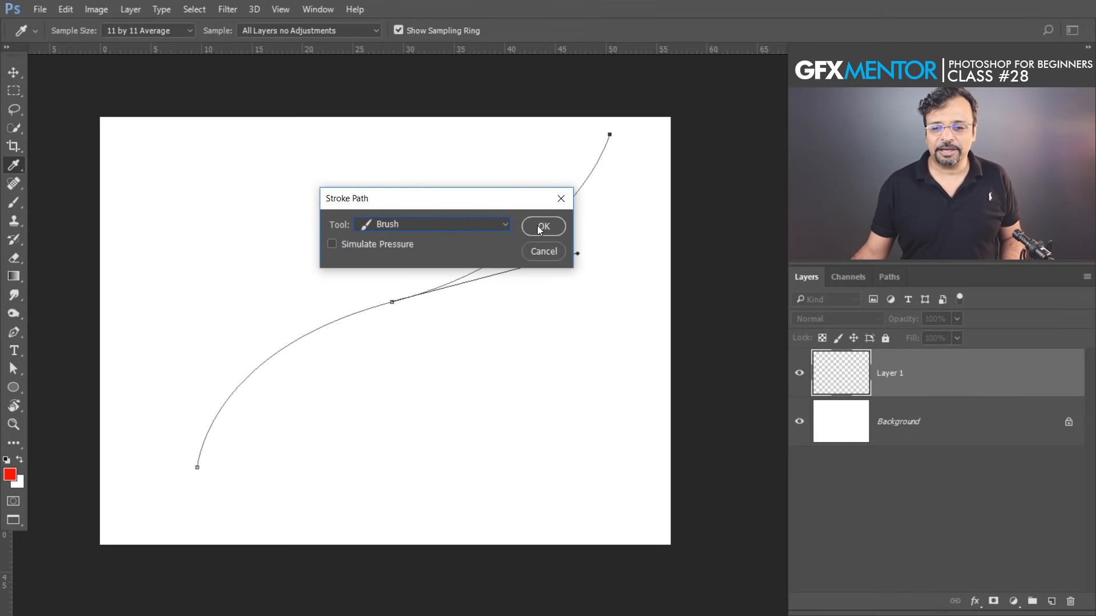
{"action": "left_click_drag", "start_coordinate": [539, 230], "coordinate": [488, 256]}
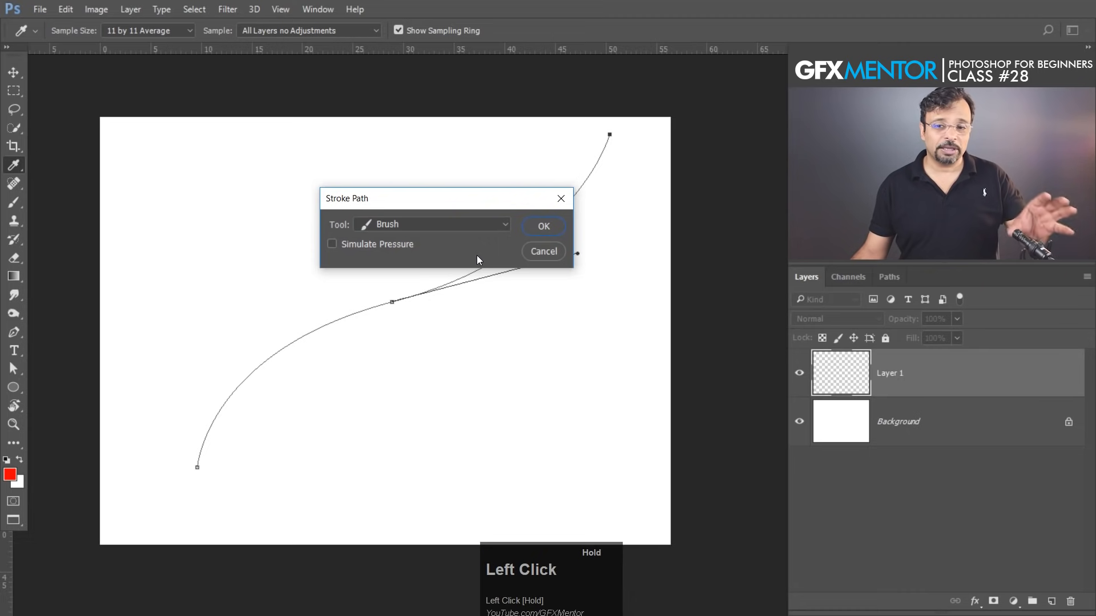
{"action": "left_click", "coordinate": [542, 227]}
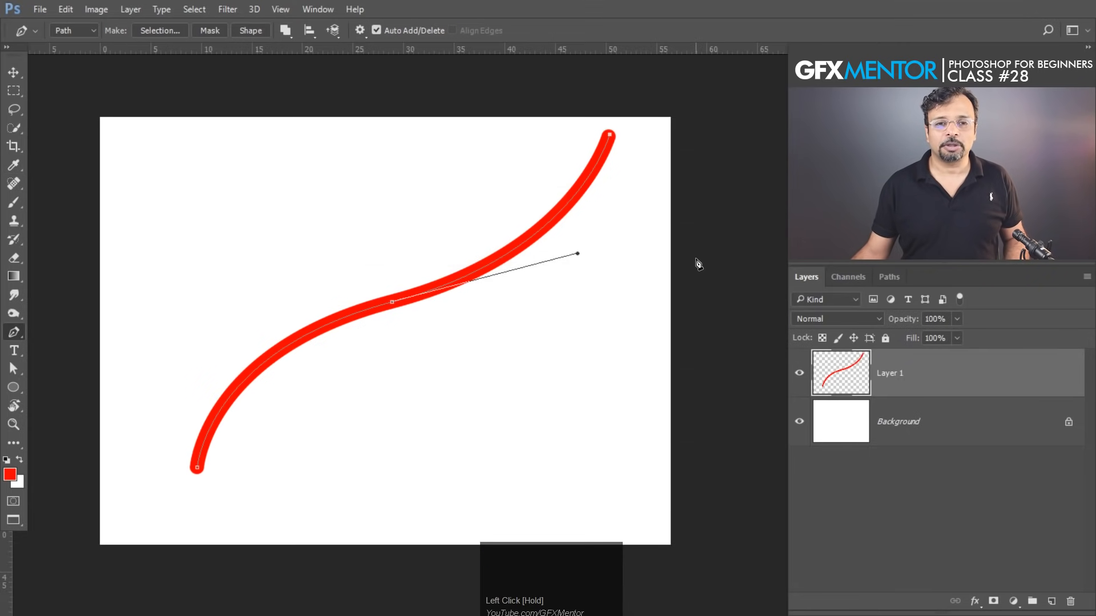
{"action": "key", "text": "ctrl+alt"}
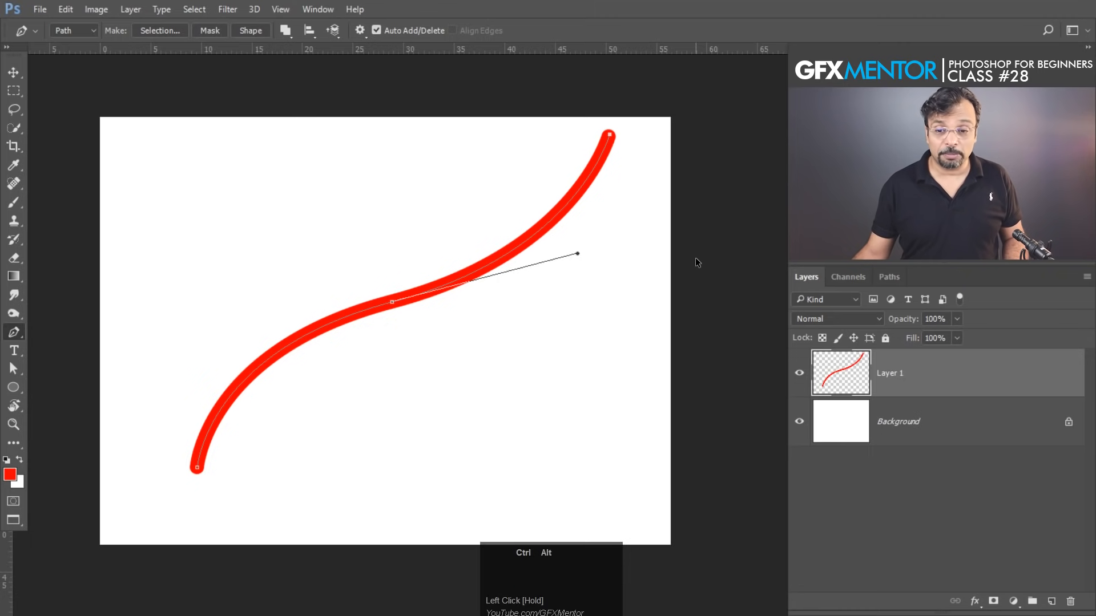
{"action": "key", "text": "ctrl+alt+z"}
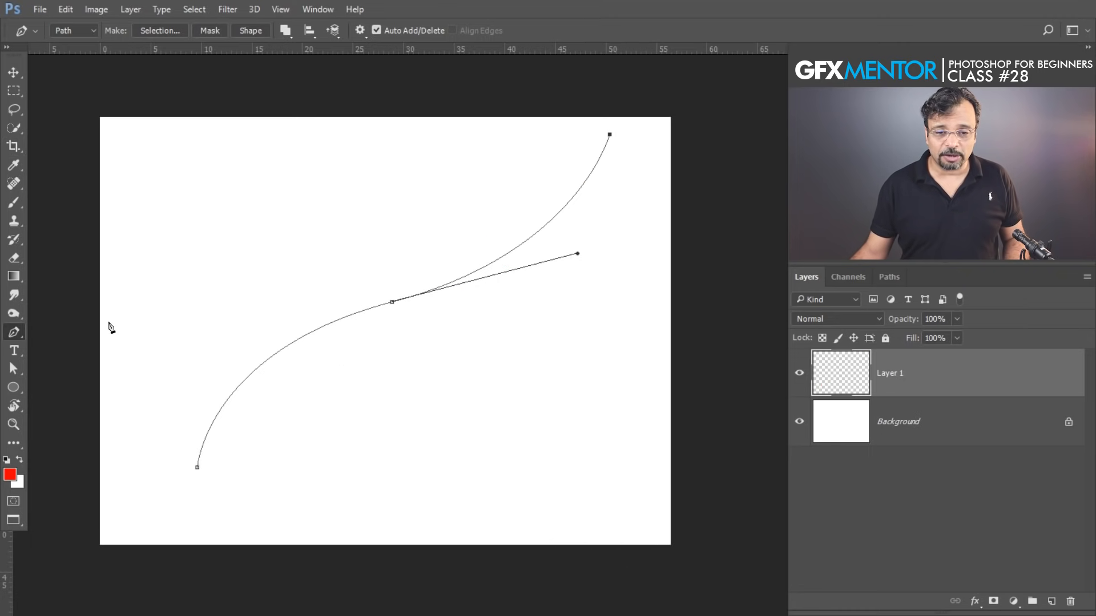
Compare the soft and hard round presets in the first row of the Brush presets at 40 px
{"action": "left_click", "coordinate": [14, 202]}
{"action": "right_click", "coordinate": [290, 210]}
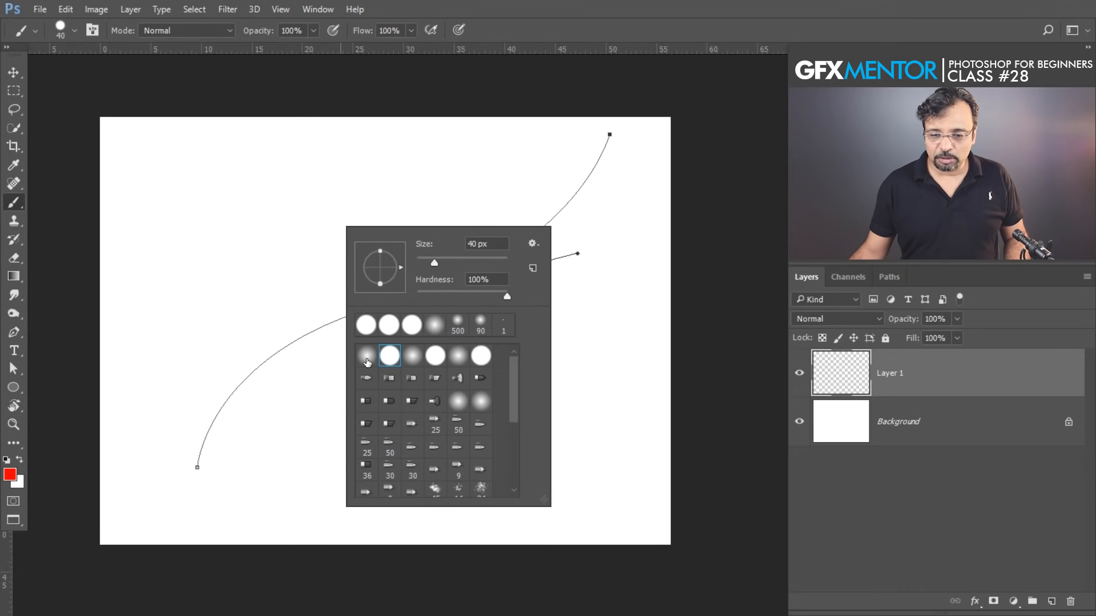
{"action": "left_click", "coordinate": [367, 362]}
{"action": "left_click", "coordinate": [390, 357]}
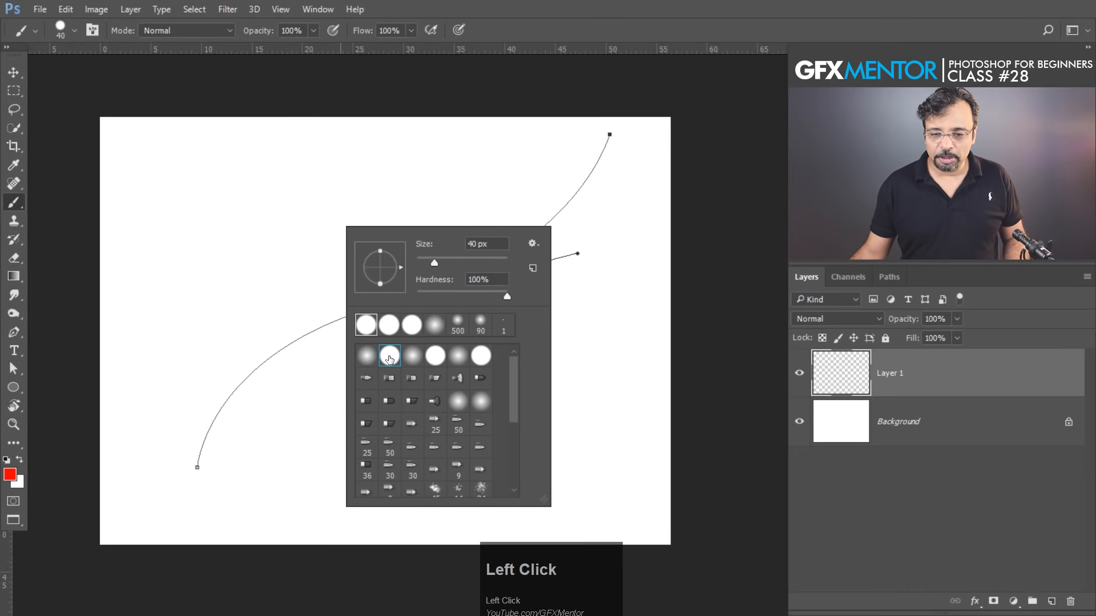
{"action": "left_click", "coordinate": [435, 358]}
{"action": "left_click", "coordinate": [458, 360]}
{"action": "left_click", "coordinate": [485, 357]}
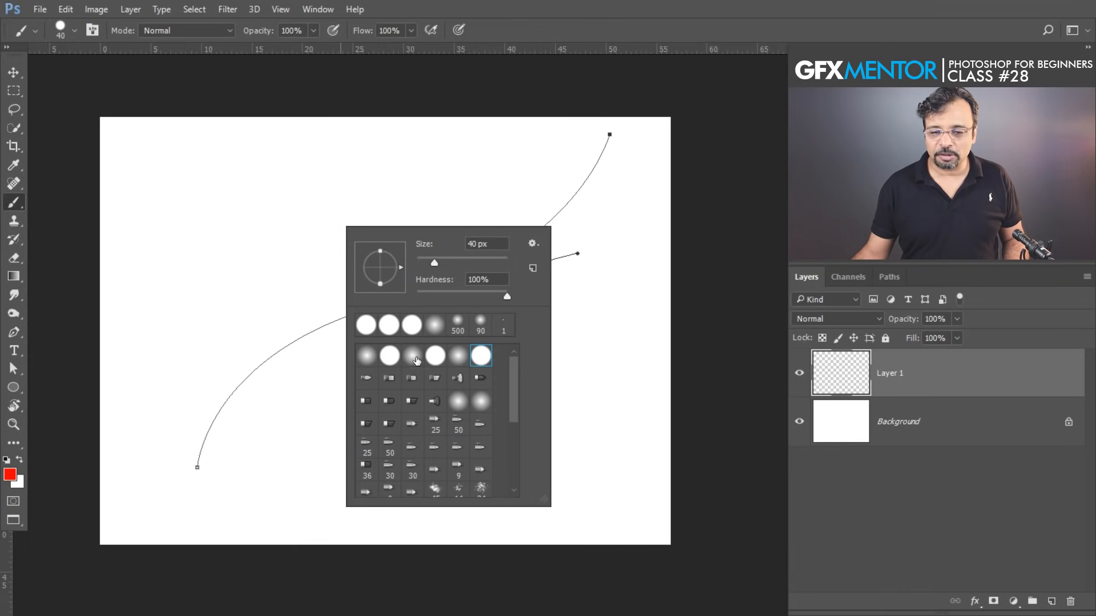
{"action": "left_click", "coordinate": [412, 358]}
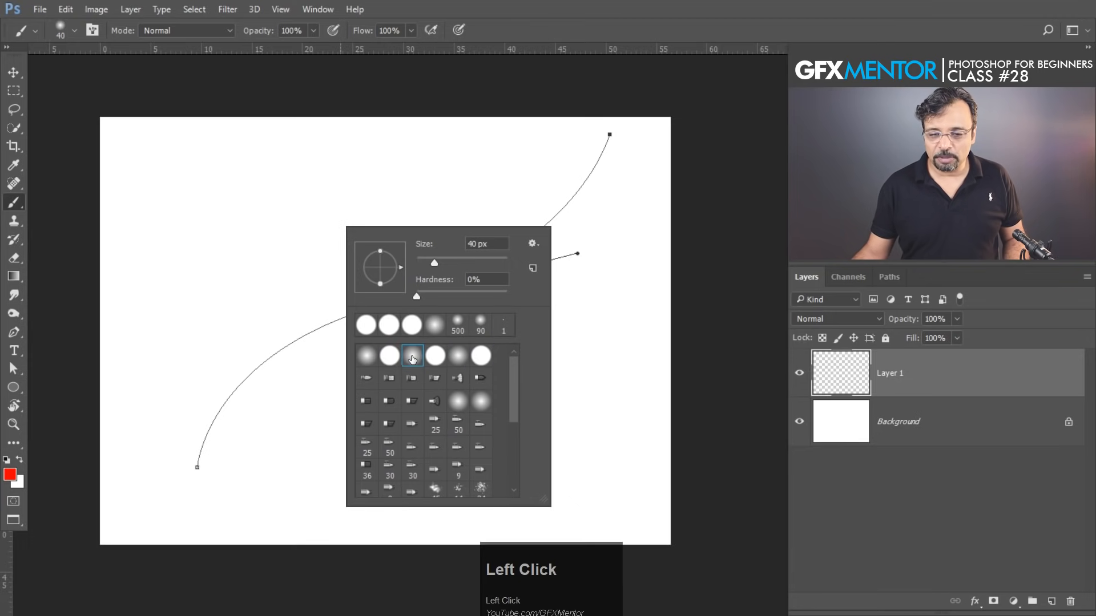
{"action": "left_click", "coordinate": [434, 358]}
{"action": "left_click", "coordinate": [481, 355]}
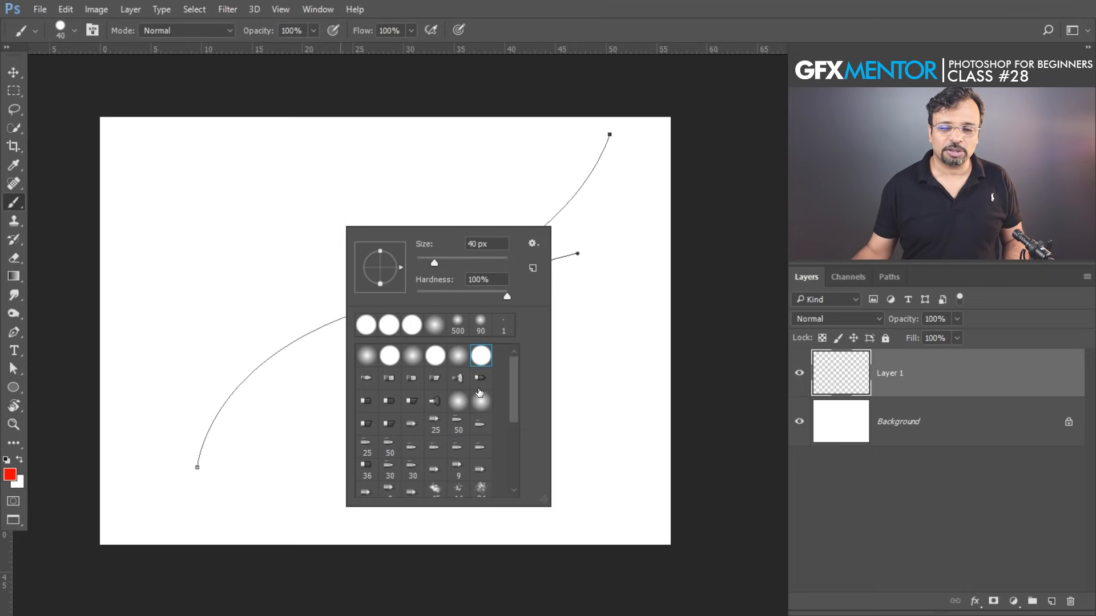
Choose the fourth preset in the first row, a hard round brush at 40 px with 100% hardness
{"action": "left_click", "coordinate": [443, 359]}
{"action": "left_click", "coordinate": [413, 364]}
{"action": "left_click", "coordinate": [435, 366]}
{"action": "left_click", "coordinate": [413, 365]}
{"action": "left_click", "coordinate": [459, 356]}
{"action": "left_click", "coordinate": [481, 355]}
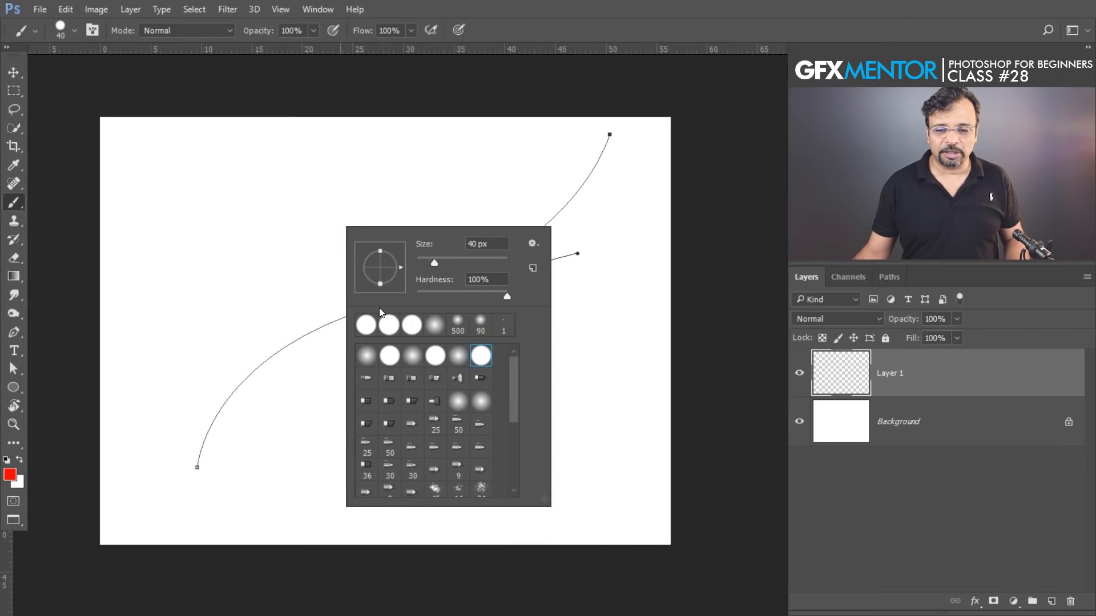
{"action": "left_click", "coordinate": [437, 357]}
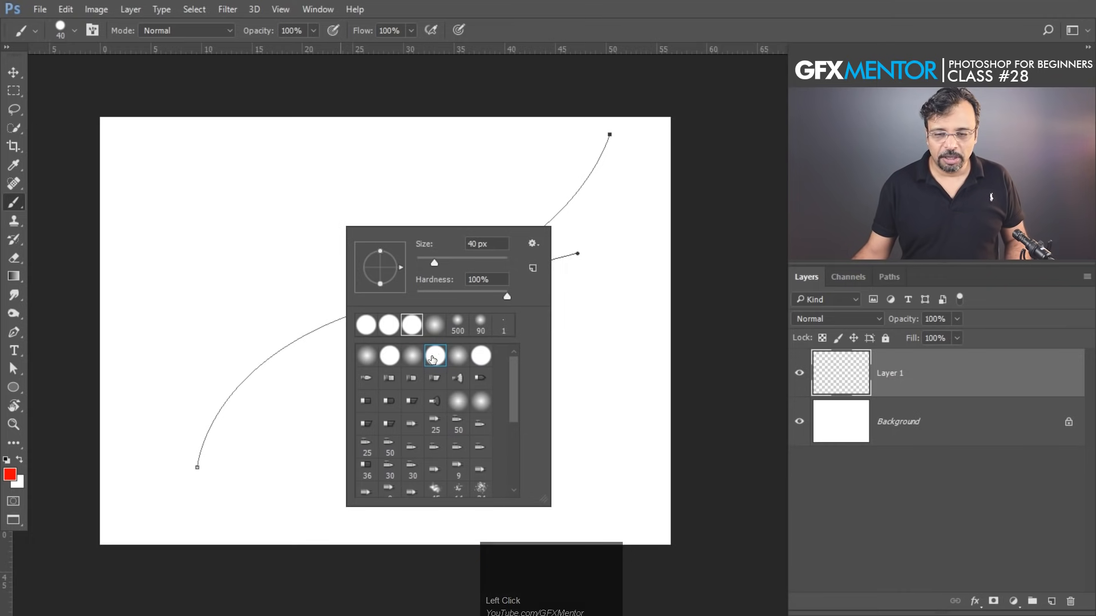
Stroke the curved path with the Brush and Simulate Pressure turned on, and undo the tapered stroke
{"action": "left_click", "coordinate": [14, 333]}
{"action": "left_click", "coordinate": [14, 369]}
{"action": "right_click", "coordinate": [326, 304]}
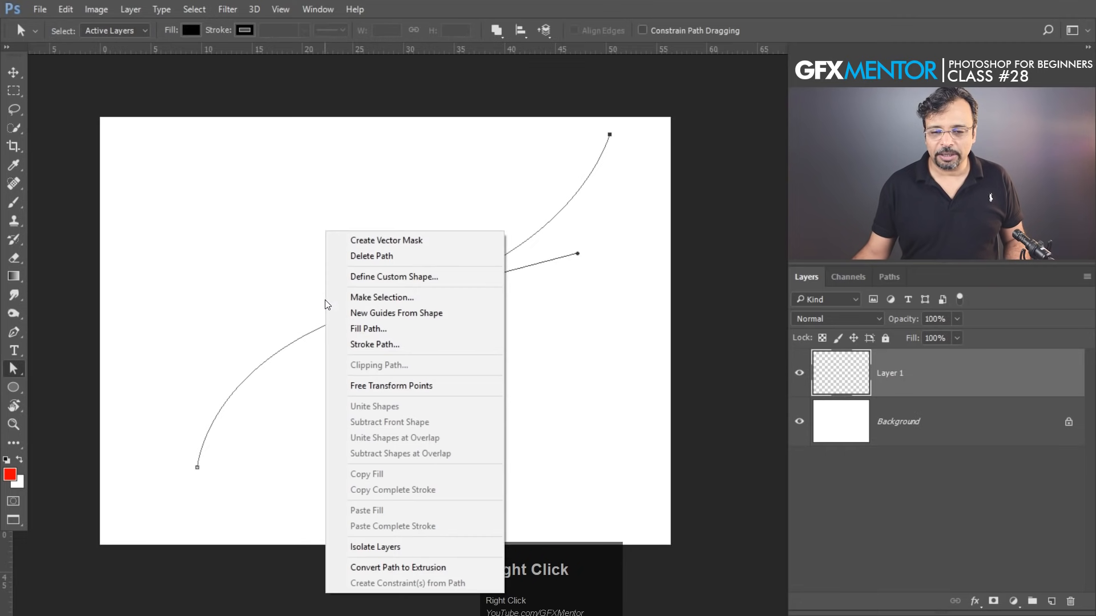
{"action": "left_click", "coordinate": [371, 344]}
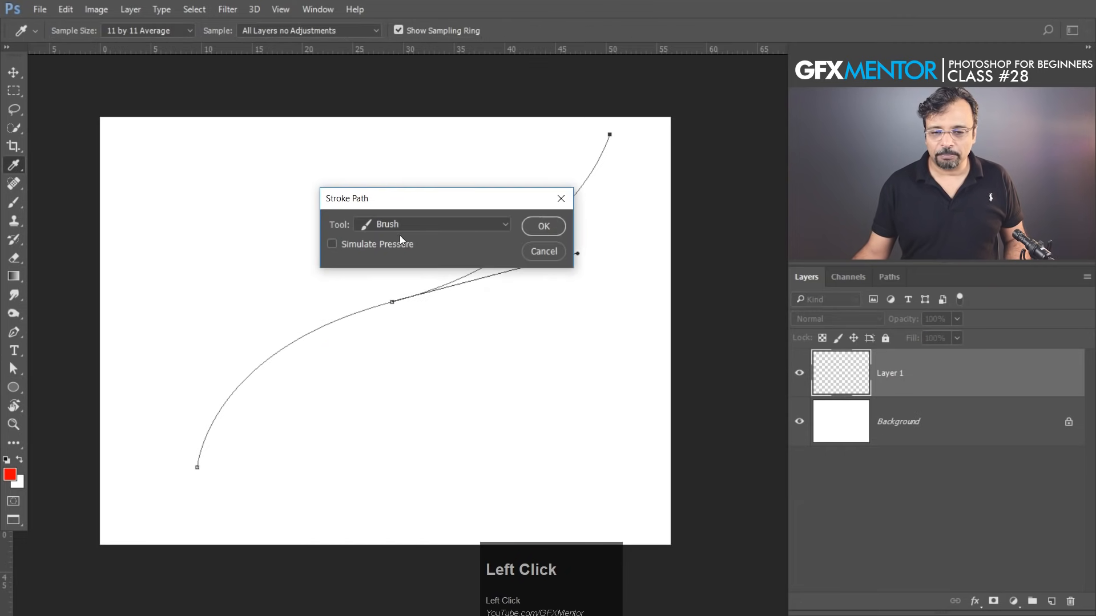
{"action": "left_click", "coordinate": [334, 245]}
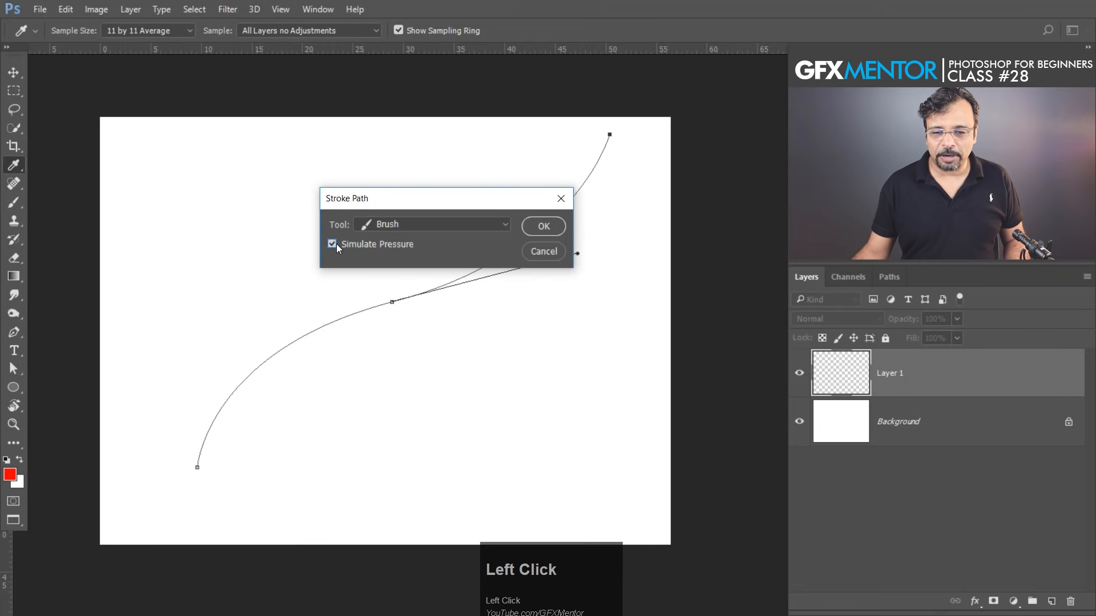
{"action": "left_click", "coordinate": [544, 226]}
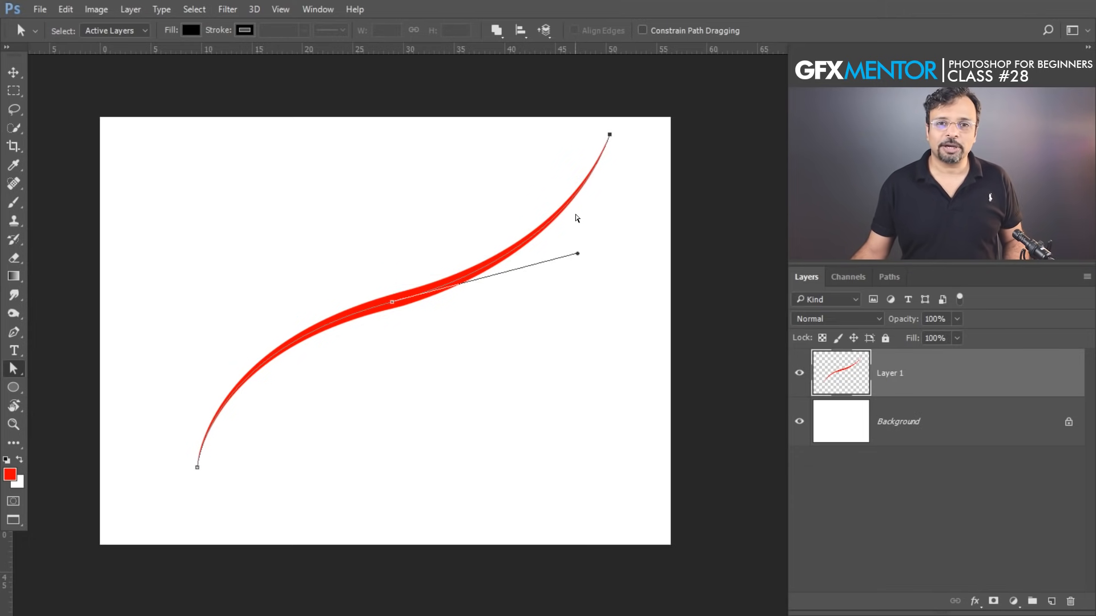
{"action": "left_click", "coordinate": [576, 240]}
{"action": "key", "text": "ctrl+z"}
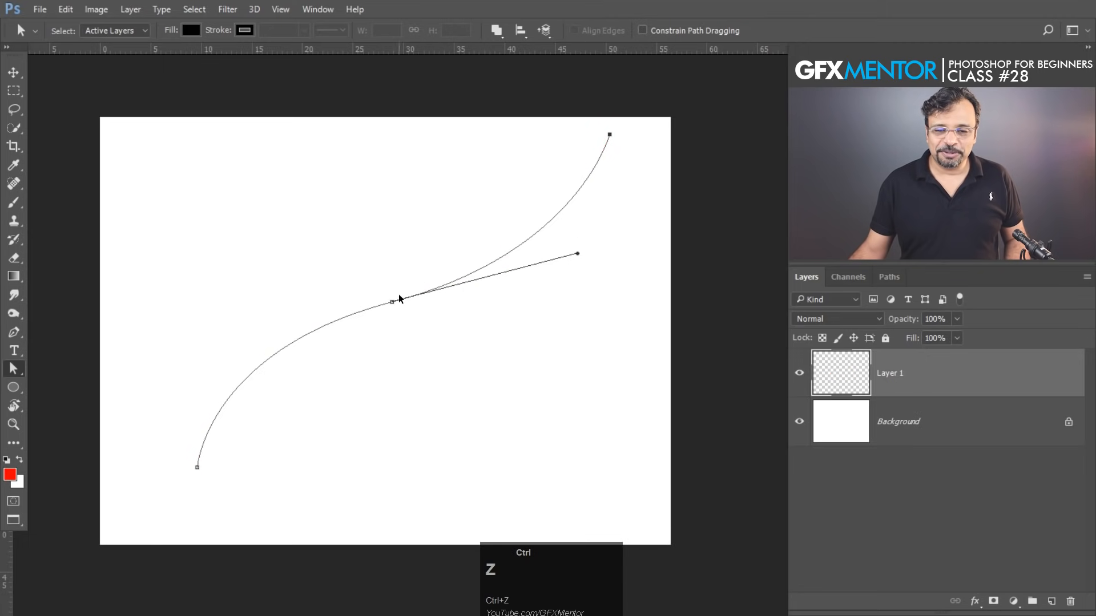
Undo the curved path point by point until the canvas is empty, keeping the new layer
{"action": "key", "text": "ctrl+alt+z"}
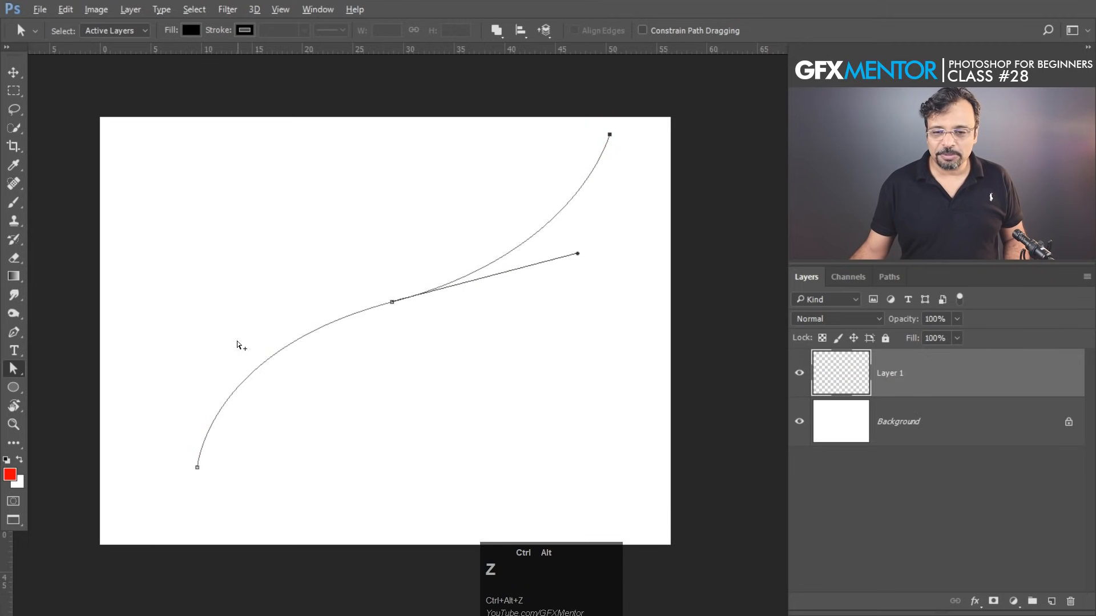
{"action": "key", "text": "ctrl+alt+z"}
{"action": "key", "text": "ctrl+alt+z"}
{"action": "key", "text": "ctrl+alt+z"}
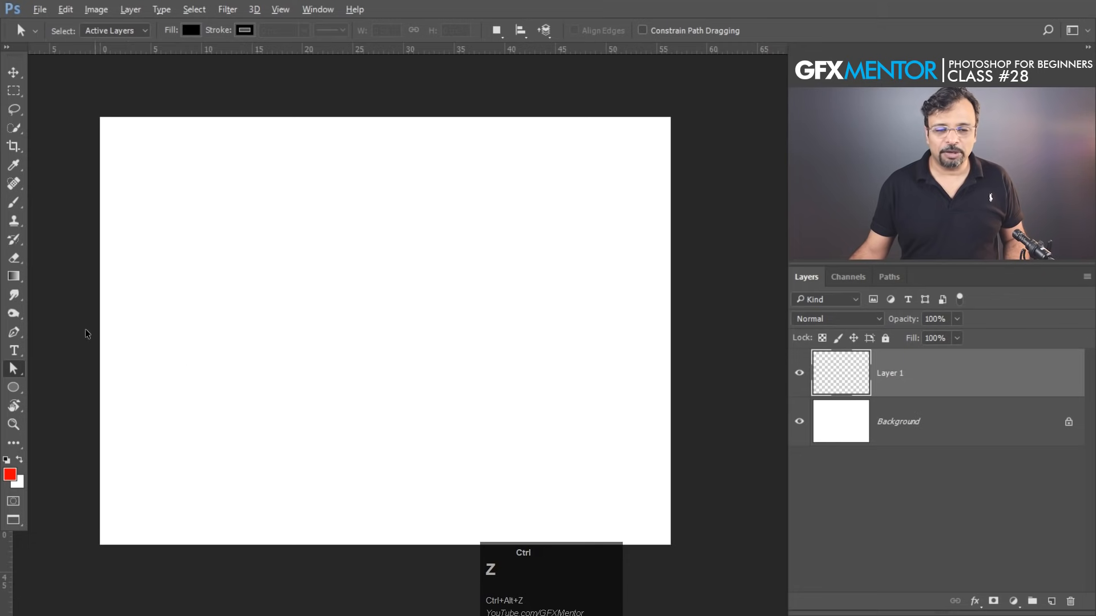
Draw a large circular path in the middle of the canvas with the Ellipse Tool in Path mode
{"action": "left_click", "coordinate": [13, 388]}
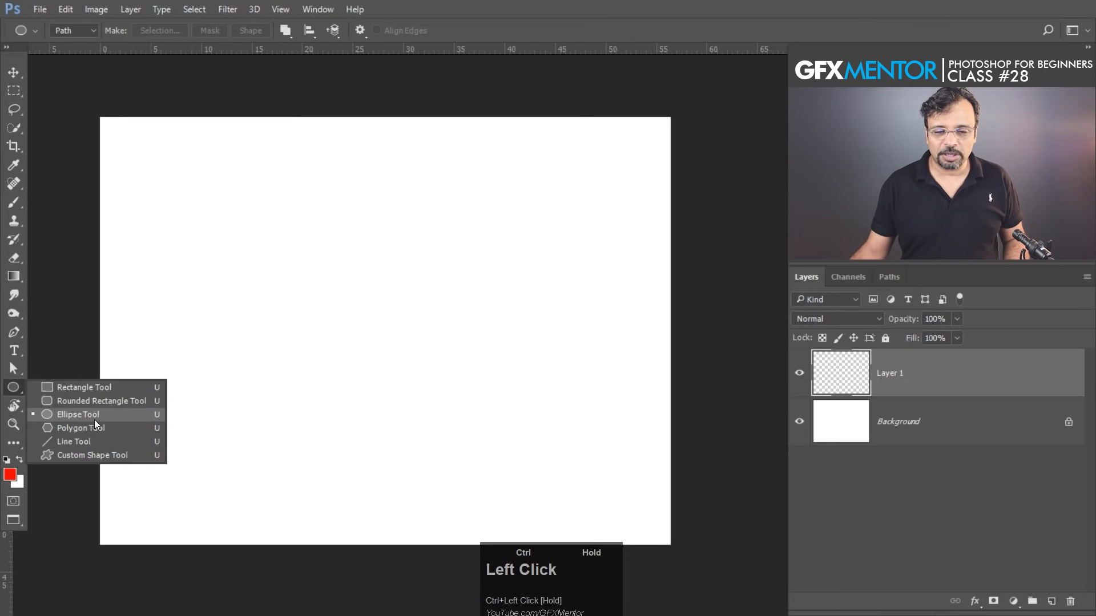
{"action": "left_click", "coordinate": [91, 412]}
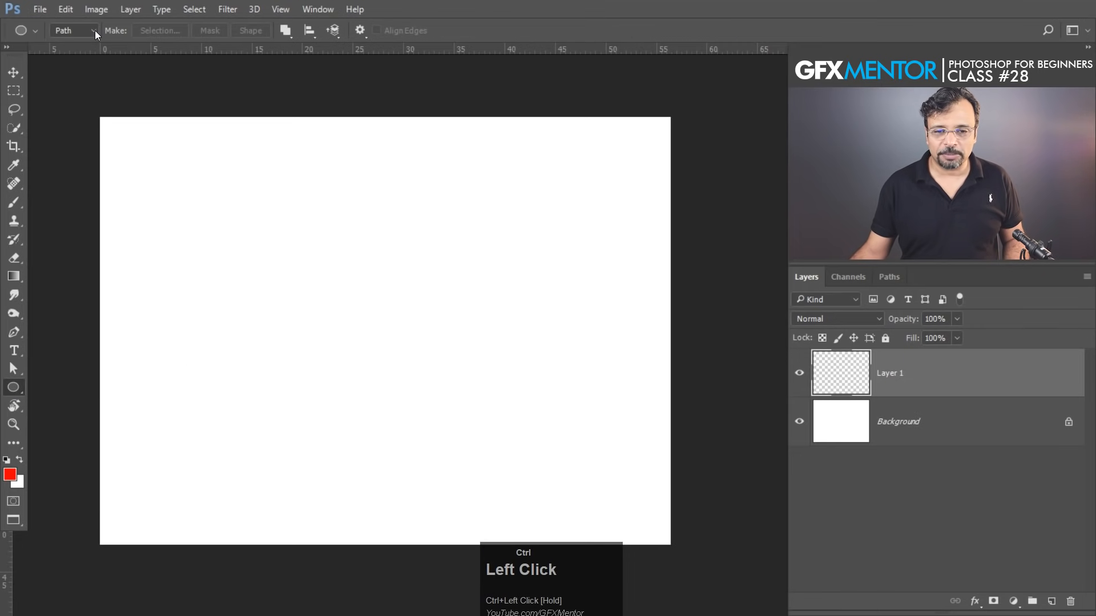
{"action": "left_click", "coordinate": [13, 388]}
{"action": "left_click", "coordinate": [68, 416]}
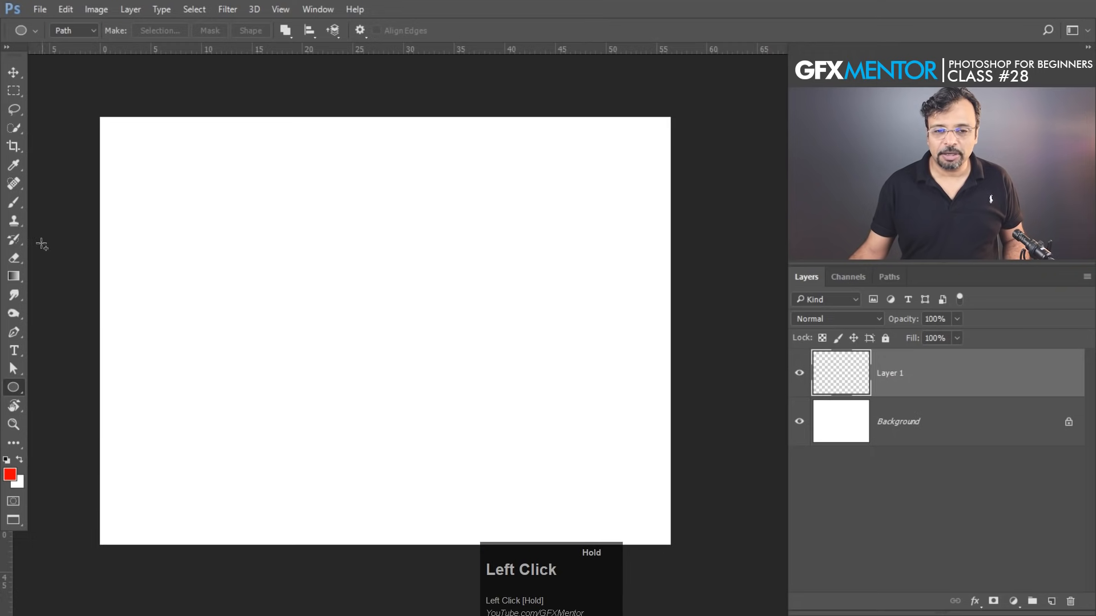
{"action": "left_click", "coordinate": [83, 31]}
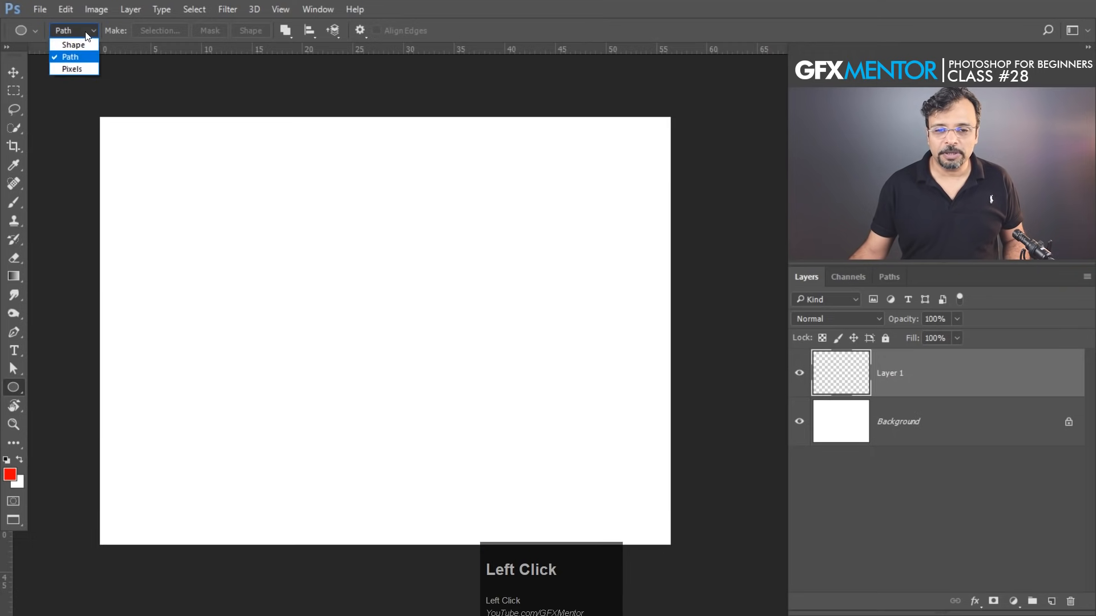
{"action": "left_click", "coordinate": [86, 65]}
{"action": "left_click_drag", "start_coordinate": [259, 189], "coordinate": [513, 471]}
{"action": "left_click", "coordinate": [487, 249]}
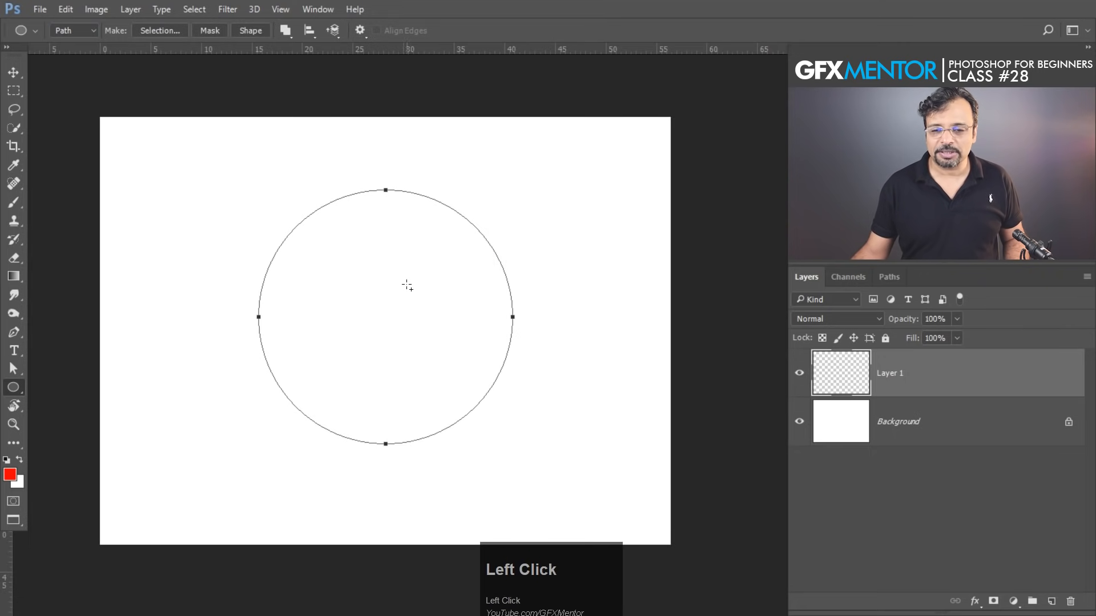
Stroke the circular path with the Brush and Simulate Pressure turned on, and deselect the work path to view the result
{"action": "right_click", "coordinate": [379, 262]}
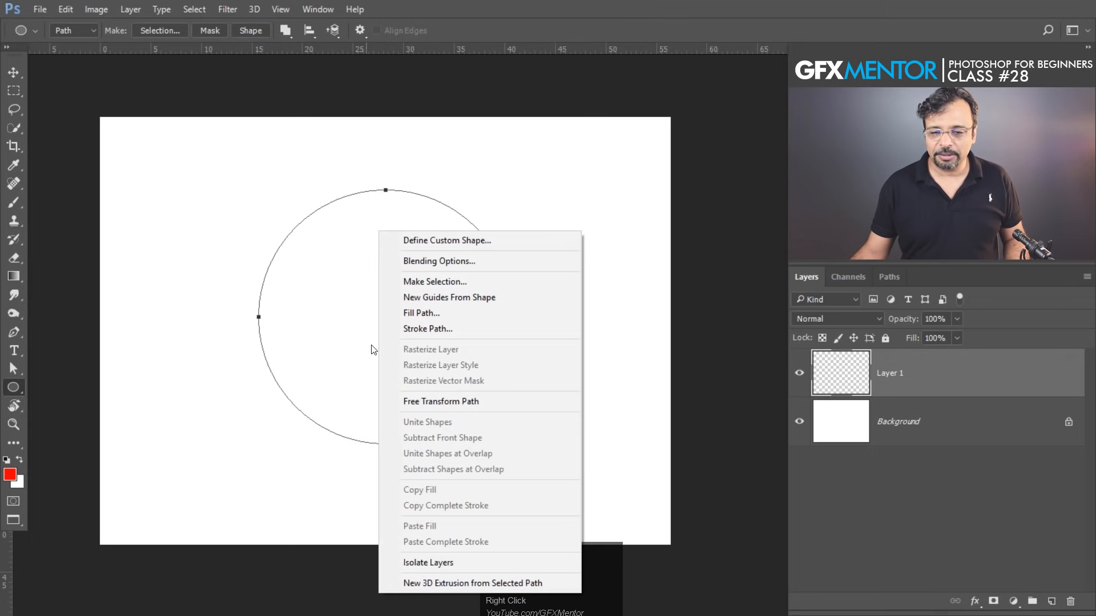
{"action": "left_click", "coordinate": [453, 329]}
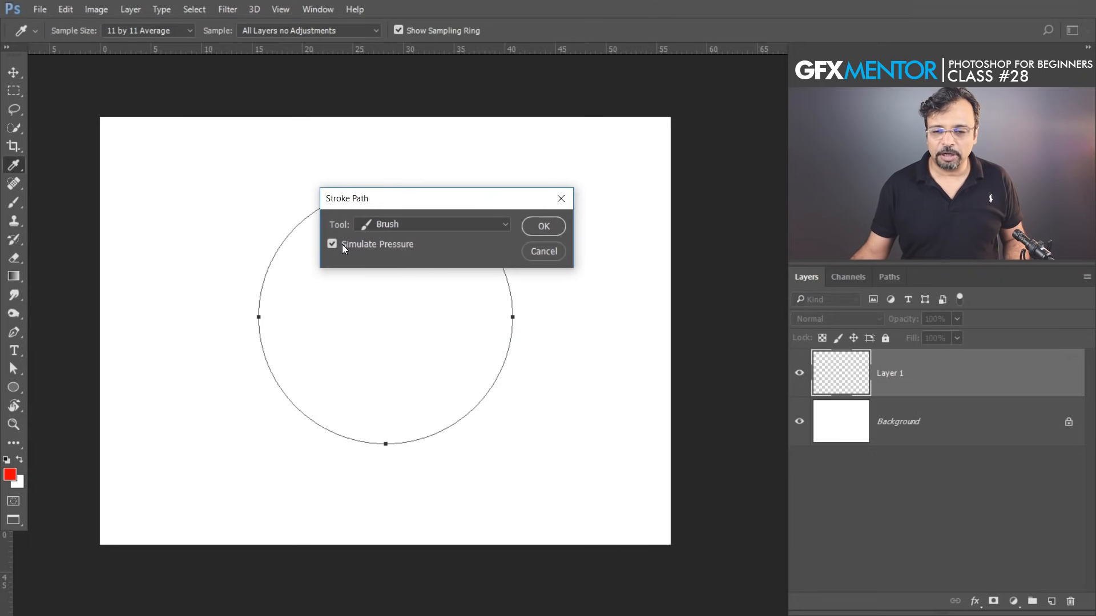
{"action": "left_click", "coordinate": [555, 230]}
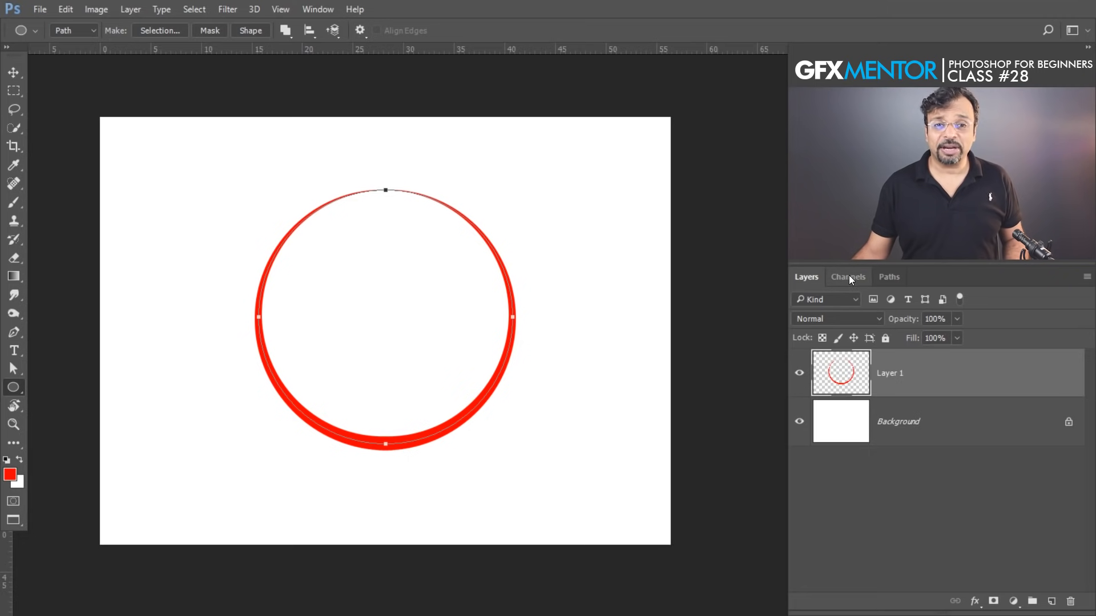
{"action": "left_click", "coordinate": [891, 278]}
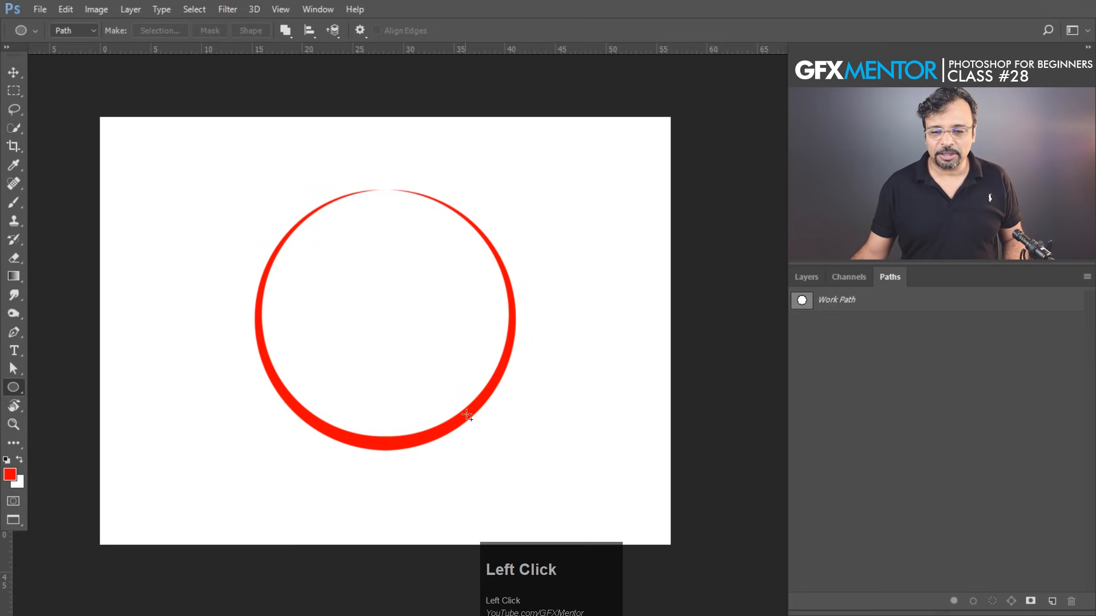
{"action": "left_click", "coordinate": [803, 279]}
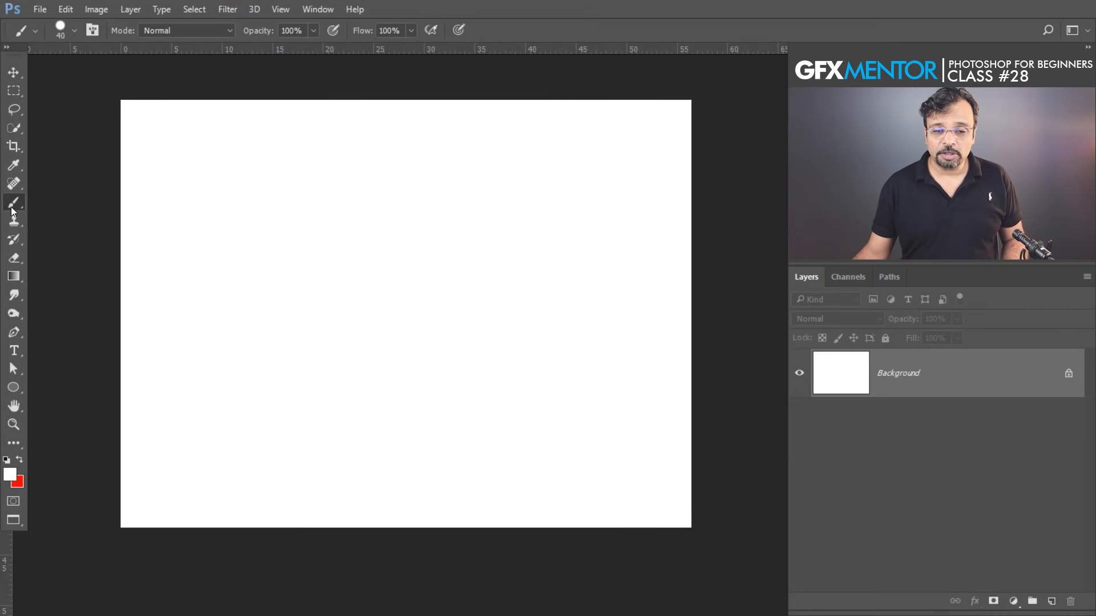
Choose the 74 px maple leaf preset for the Brush Tool
{"action": "left_click", "coordinate": [12, 207]}
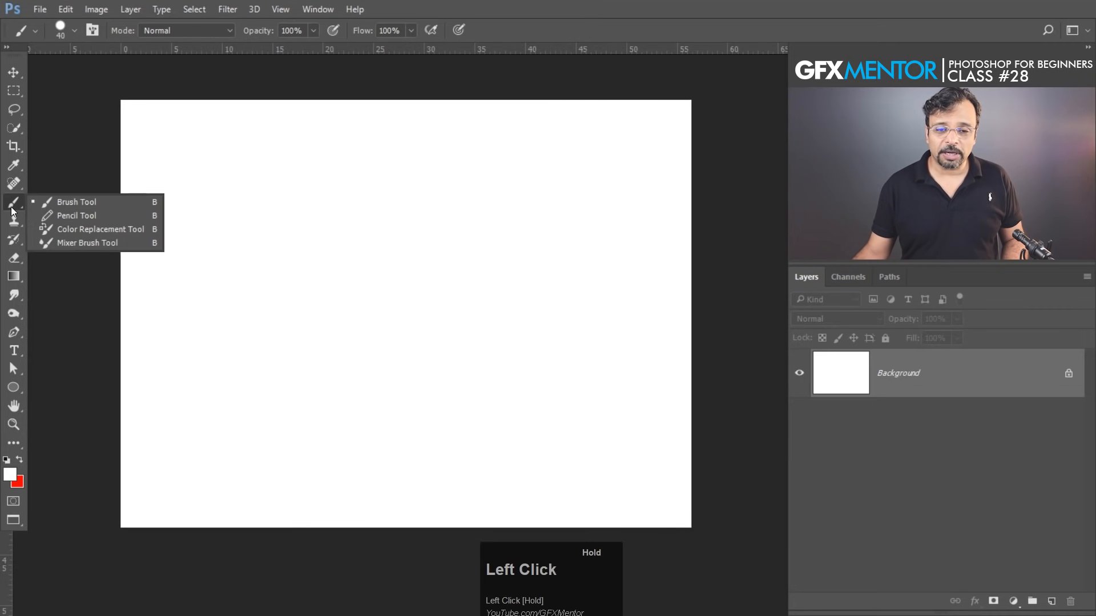
{"action": "left_click", "coordinate": [68, 203]}
{"action": "right_click", "coordinate": [267, 237]}
{"action": "left_click_drag", "start_coordinate": [444, 370], "coordinate": [437, 433]}
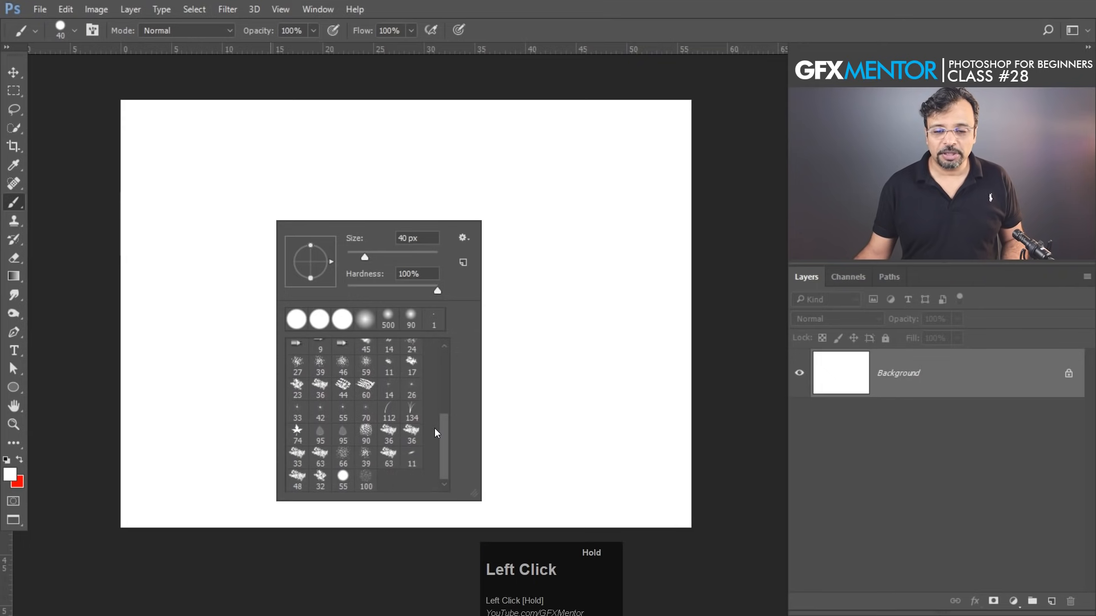
{"action": "left_click", "coordinate": [298, 429]}
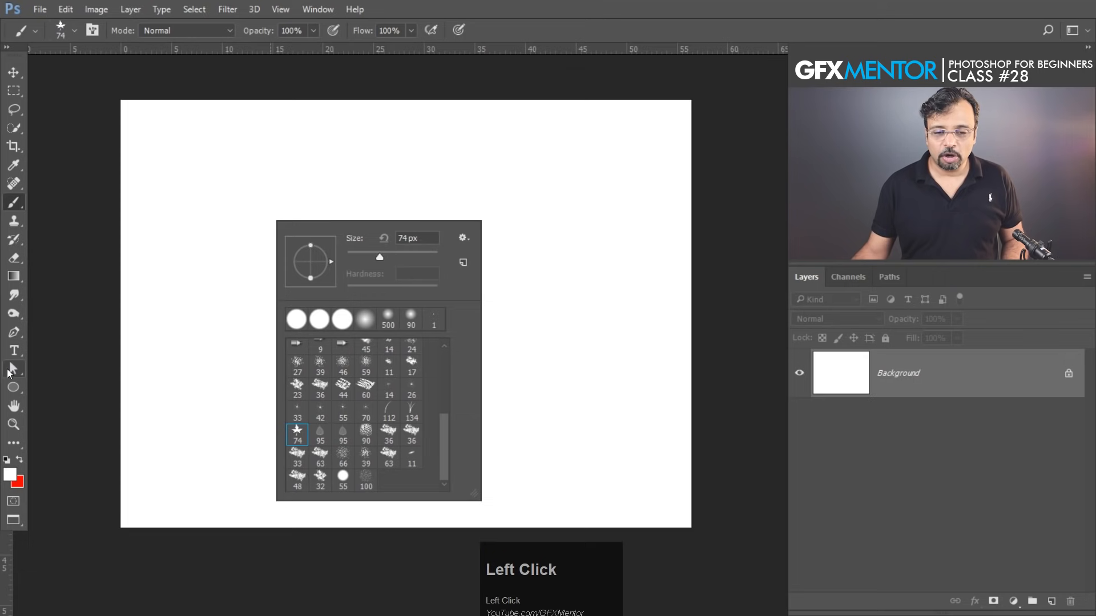
Draw an open S-shaped path with the Pen tool, rising diagonally across the canvas through three anchor points
{"action": "left_click", "coordinate": [13, 332]}
{"action": "left_click", "coordinate": [252, 441]}
{"action": "left_click_drag", "start_coordinate": [375, 293], "coordinate": [564, 243]}
{"action": "left_click", "coordinate": [584, 147]}
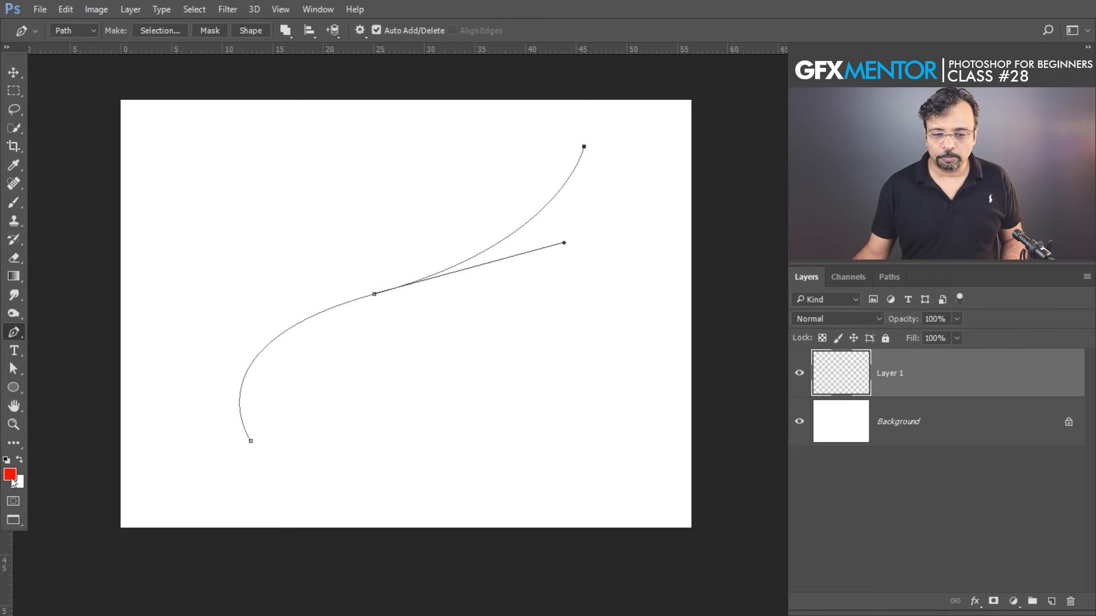
Set the foreground colour to a dark green
{"action": "left_click", "coordinate": [8, 476]}
{"action": "left_click_drag", "start_coordinate": [827, 241], "coordinate": [826, 246]}
{"action": "left_click_drag", "start_coordinate": [760, 230], "coordinate": [716, 221]}
{"action": "key", "text": "Return"}
{"action": "key", "text": "p"}
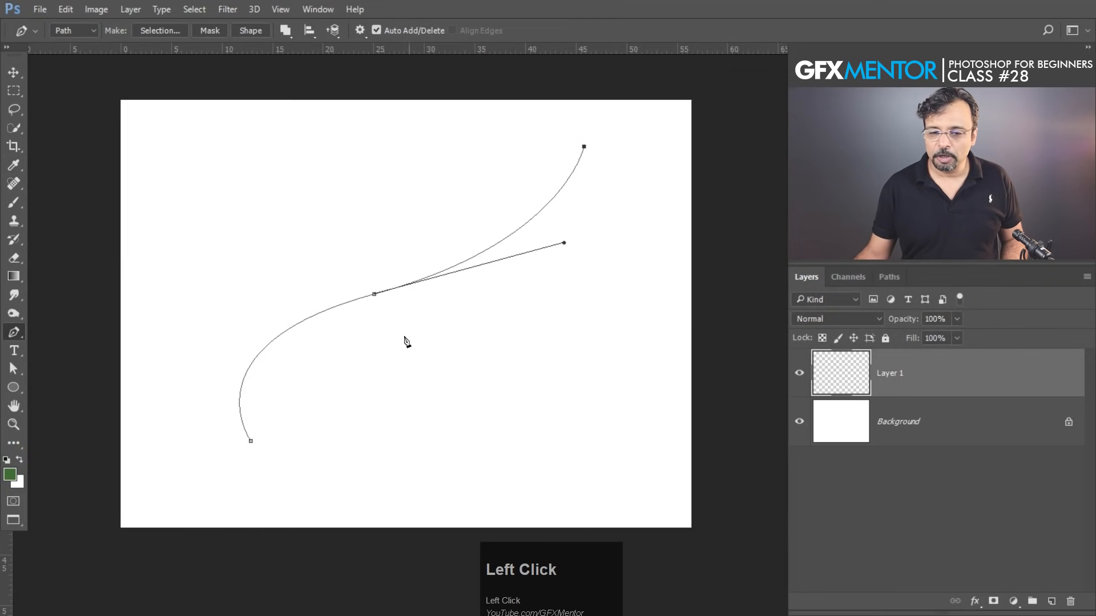
Stroke the S-shaped path with the leaf Brush and Simulate Pressure turned on
{"action": "right_click", "coordinate": [379, 231]}
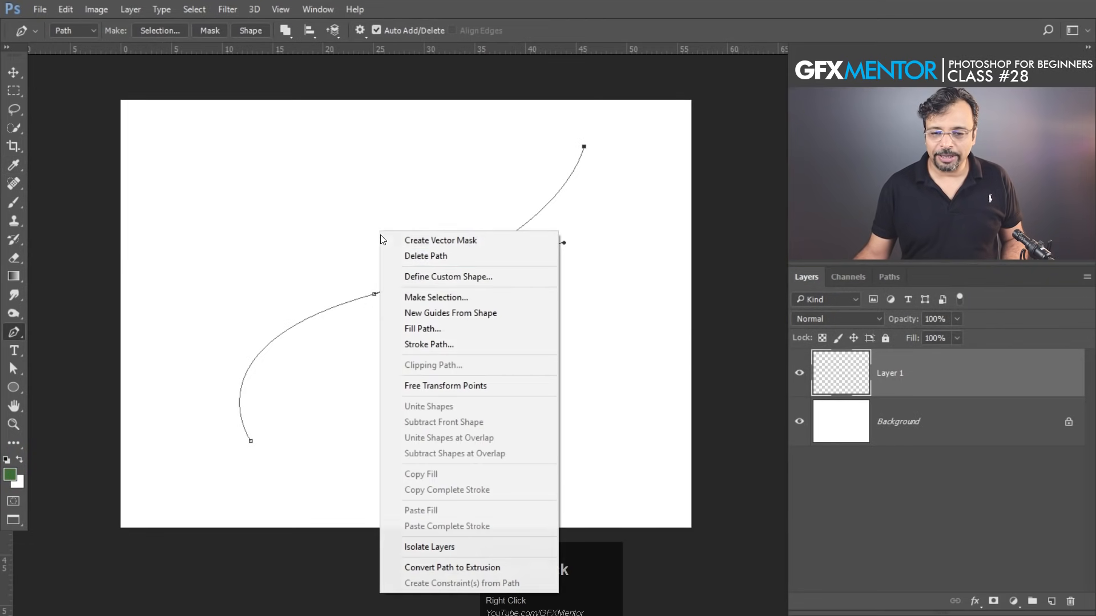
{"action": "left_click", "coordinate": [432, 345]}
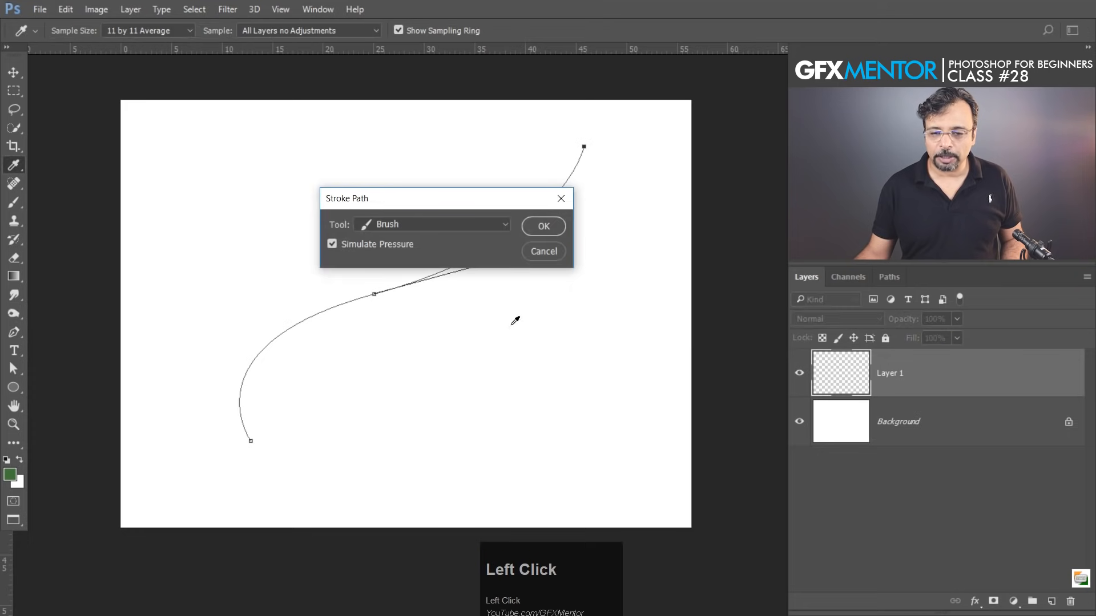
{"action": "left_click", "coordinate": [558, 229]}
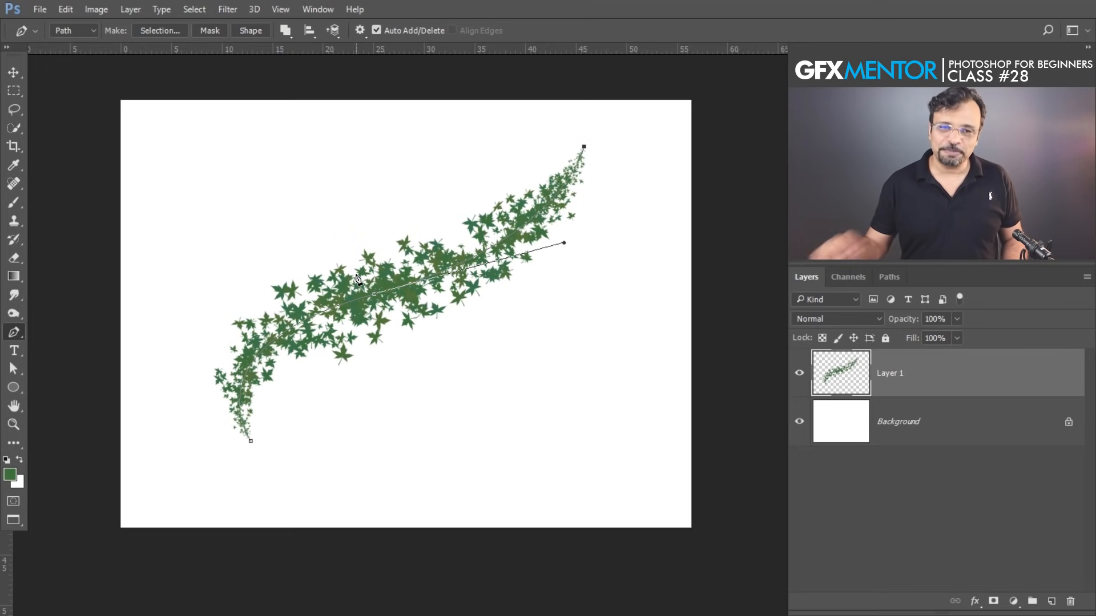
Choose a hard round brush preset at 74 px with 100% hardness, paint a test stroke across the canvas and undo it
{"action": "left_click", "coordinate": [14, 203]}
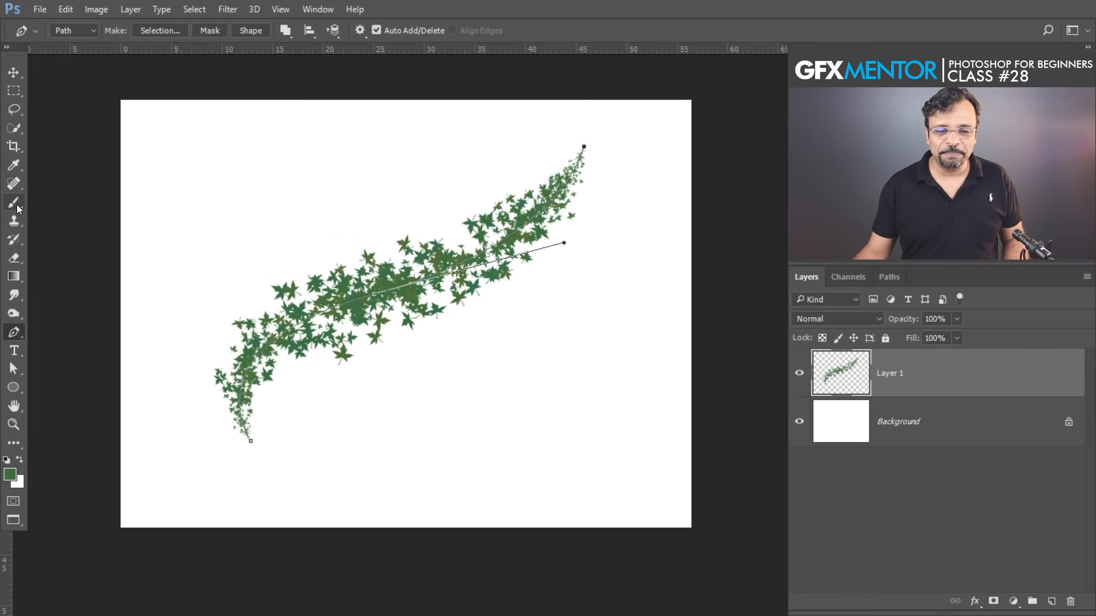
{"action": "right_click", "coordinate": [317, 179]}
{"action": "left_click_drag", "start_coordinate": [492, 407], "coordinate": [497, 318]}
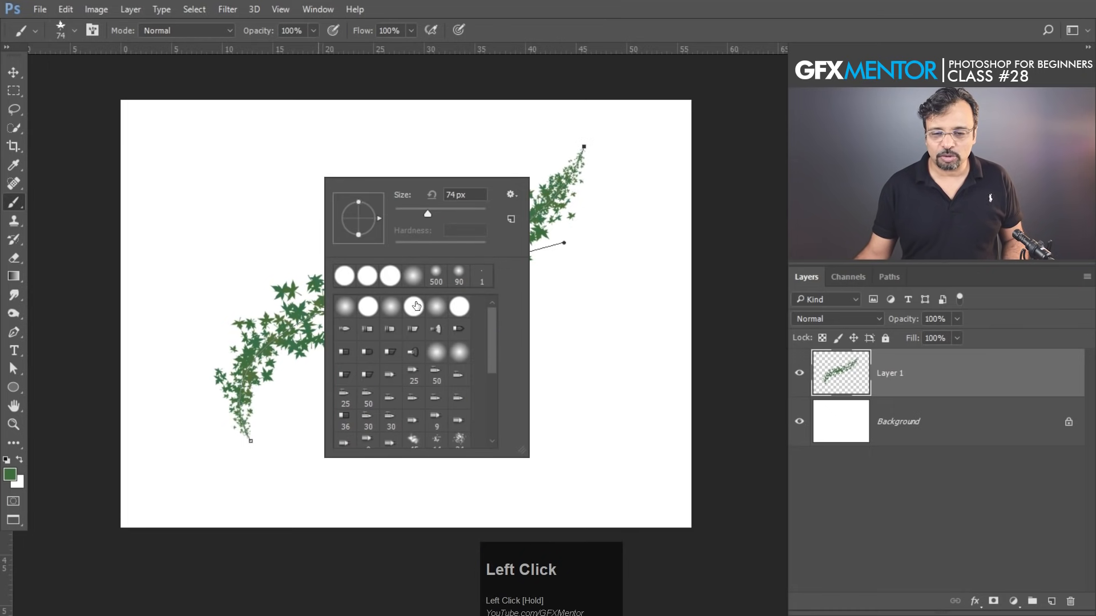
{"action": "left_click", "coordinate": [414, 308]}
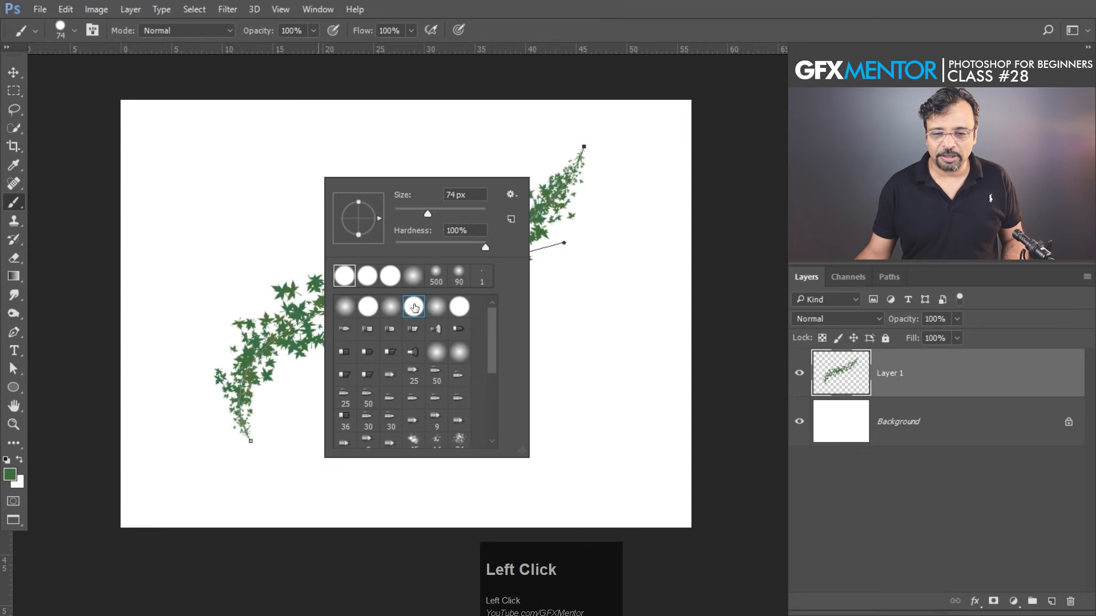
{"action": "mouse_move", "coordinate": [215, 216]}
{"action": "left_mouse_down"}
{"action": "mouse_move", "coordinate": [310, 180]}
{"action": "mouse_move", "coordinate": [448, 186]}
{"action": "left_mouse_up"}
{"action": "key", "text": "ctrl+z"}
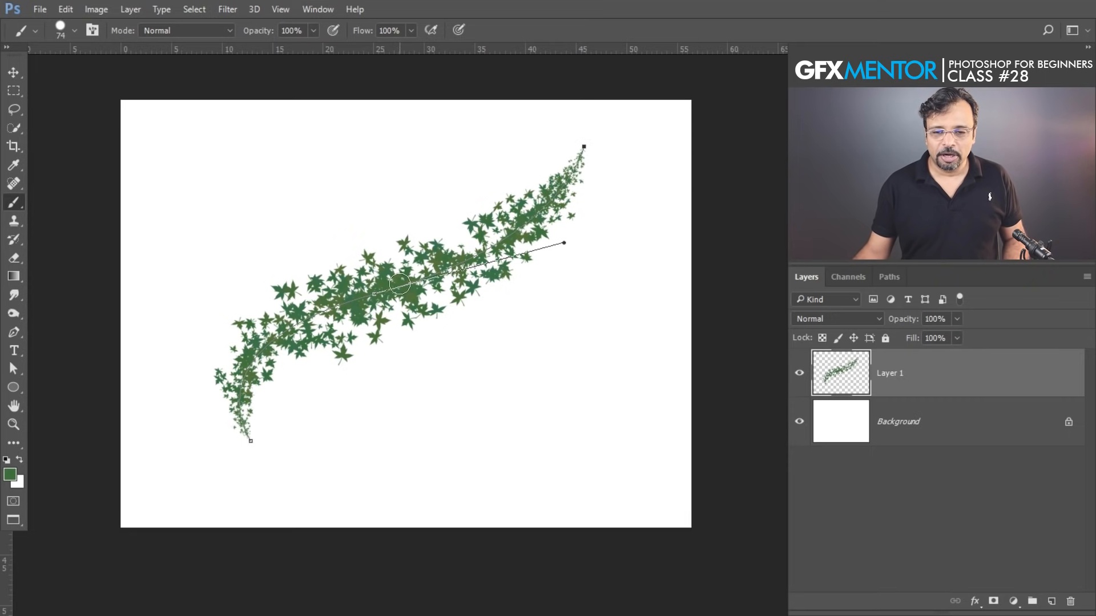
Switch to the sunset photo of the two jumping silhouettes and add a new layer above its background
{"action": "key", "text": "ctrl+Tab"}
{"action": "key", "text": "space"}
{"action": "left_click_drag", "start_coordinate": [562, 350], "coordinate": [421, 377]}
{"action": "left_click_drag", "start_coordinate": [448, 285], "coordinate": [372, 266]}
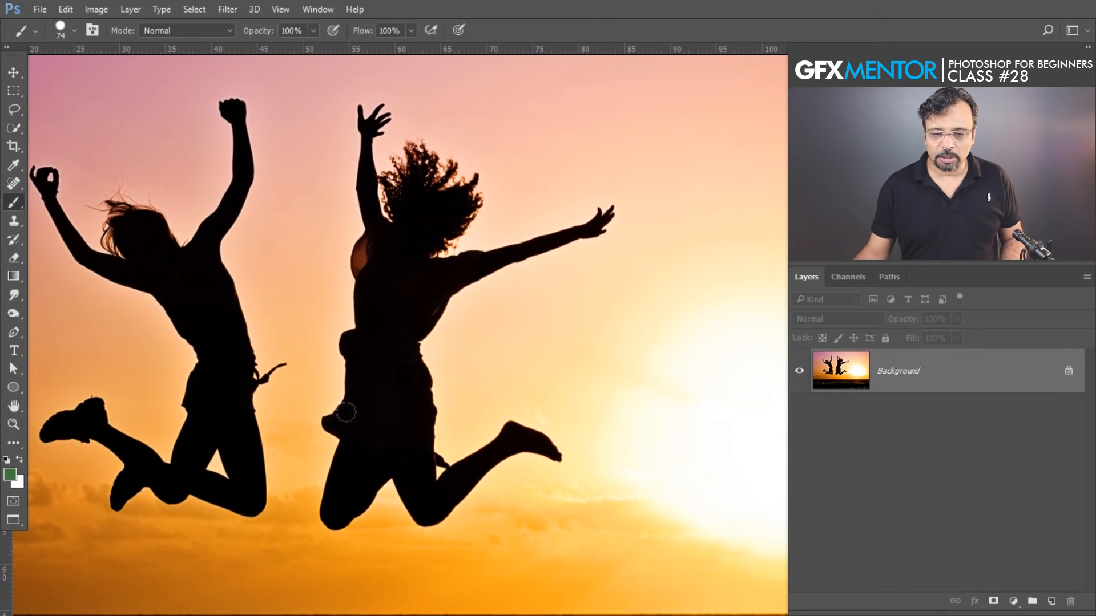
{"action": "left_click", "coordinate": [1050, 602]}
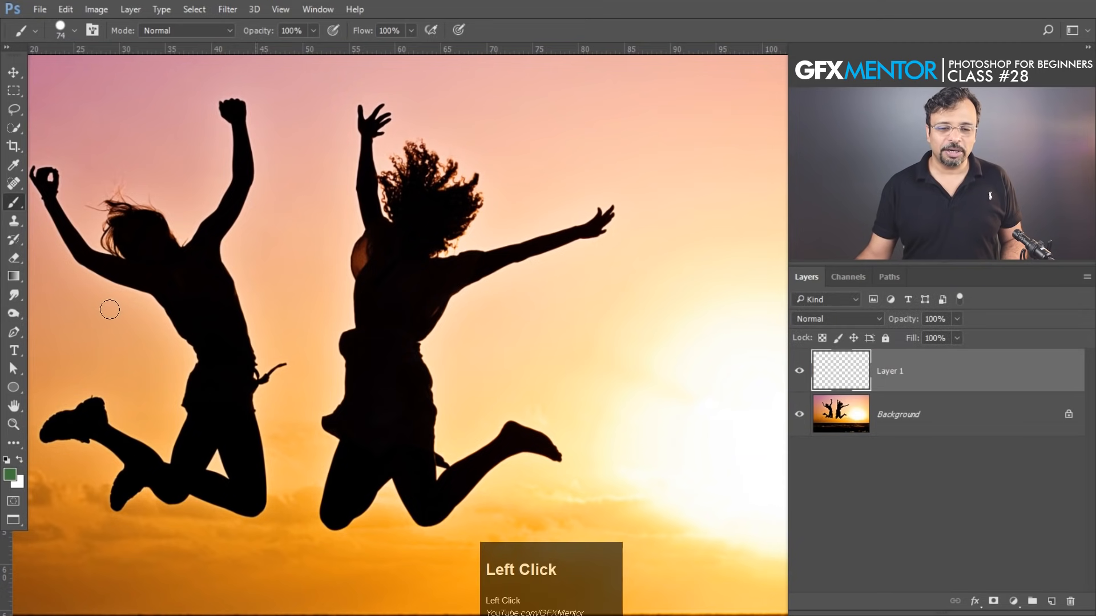
Draw an open spiral path with the Pen tool winding around the right-hand jumper from the raised arm to below the knees, and deselect it
{"action": "left_click", "coordinate": [13, 332]}
{"action": "left_click", "coordinate": [342, 189]}
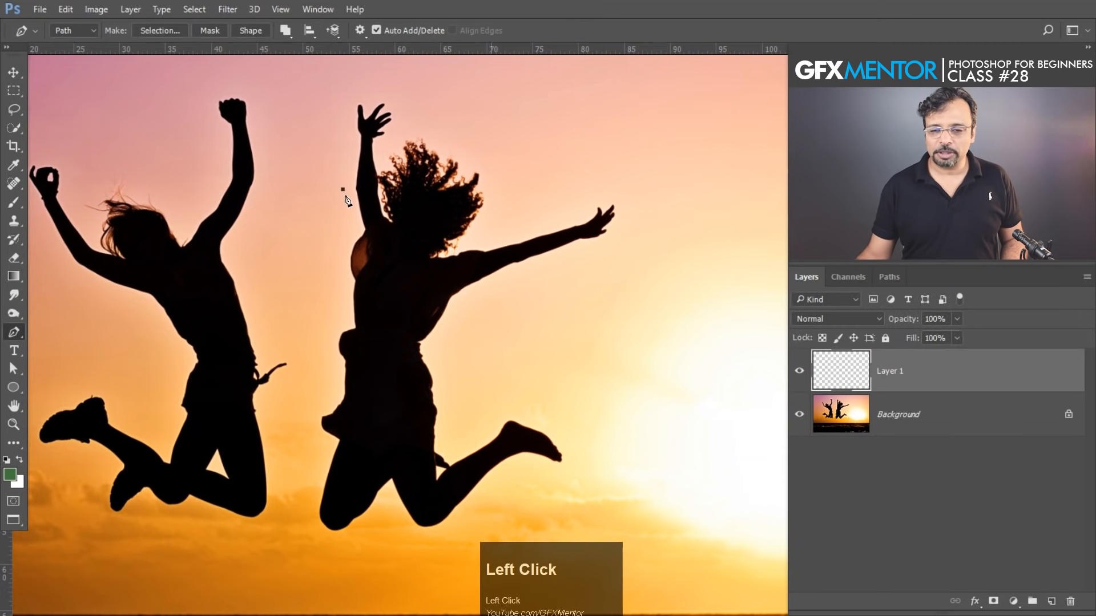
{"action": "left_click_drag", "start_coordinate": [480, 297], "coordinate": [494, 342]}
{"action": "left_click_drag", "start_coordinate": [325, 307], "coordinate": [319, 346]}
{"action": "left_click_drag", "start_coordinate": [452, 359], "coordinate": [462, 398]}
{"action": "left_click_drag", "start_coordinate": [321, 378], "coordinate": [341, 403]}
{"action": "left_click_drag", "start_coordinate": [456, 416], "coordinate": [445, 443]}
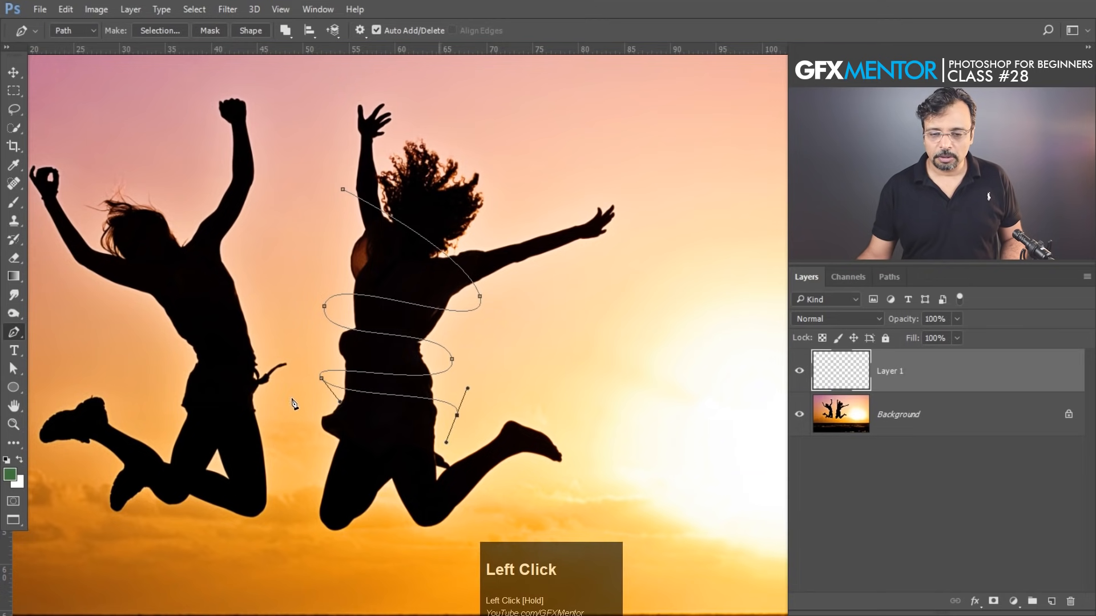
{"action": "left_click_drag", "start_coordinate": [310, 442], "coordinate": [333, 463]}
{"action": "left_click_drag", "start_coordinate": [456, 446], "coordinate": [474, 450]}
{"action": "left_click_drag", "start_coordinate": [385, 533], "coordinate": [387, 565]}
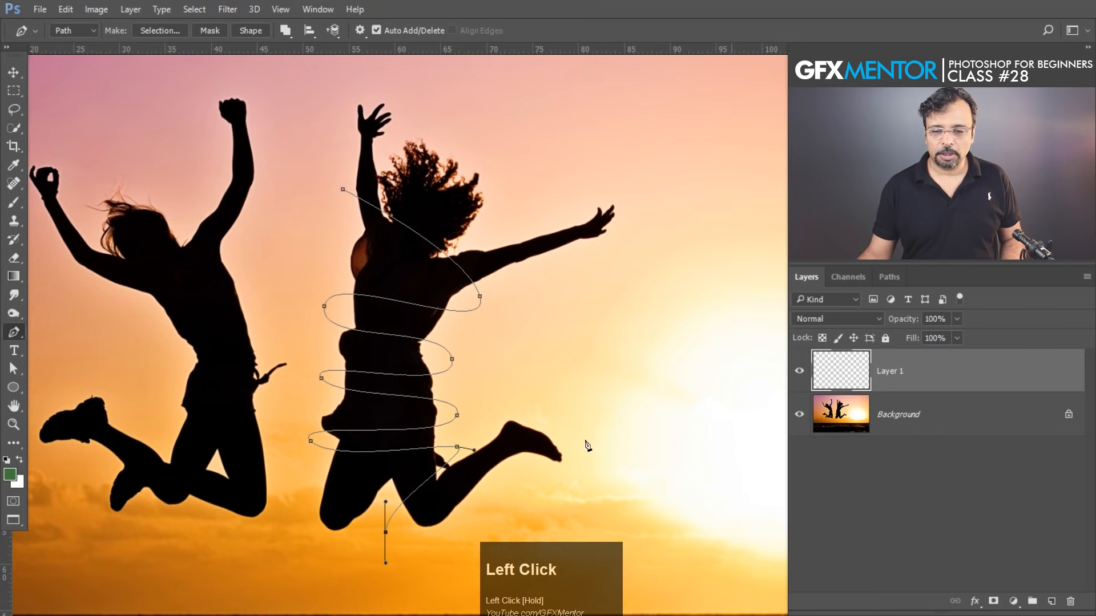
{"action": "left_click_drag", "start_coordinate": [238, 345], "coordinate": [382, 334]}
{"action": "left_click_drag", "start_coordinate": [295, 244], "coordinate": [259, 229]}
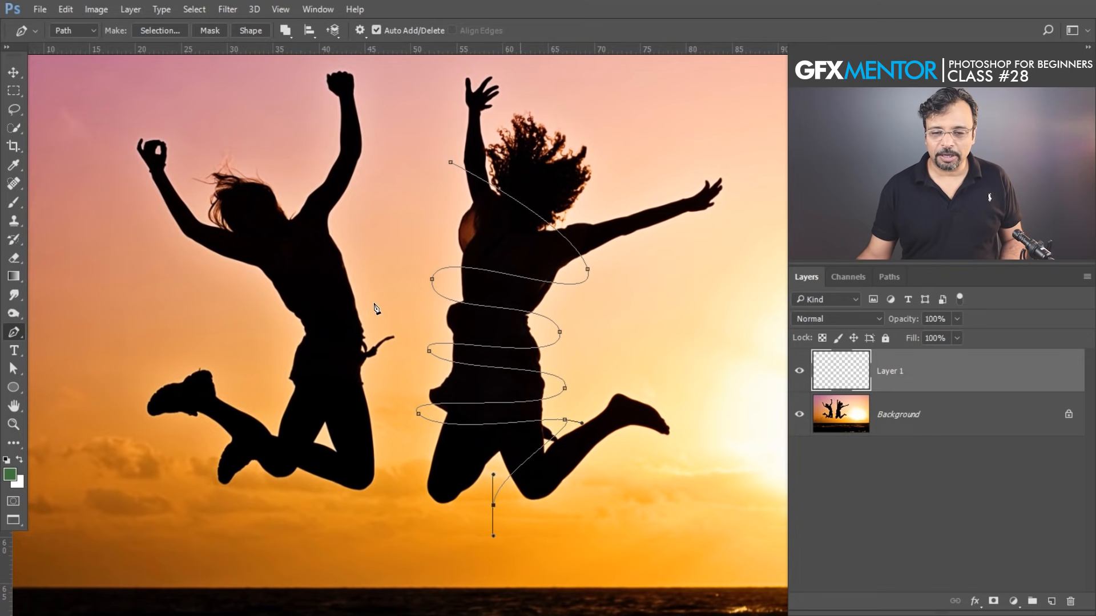
{"action": "key", "text": "ctrl"}
{"action": "left_click", "coordinate": [370, 274], "text": "ctrl"}
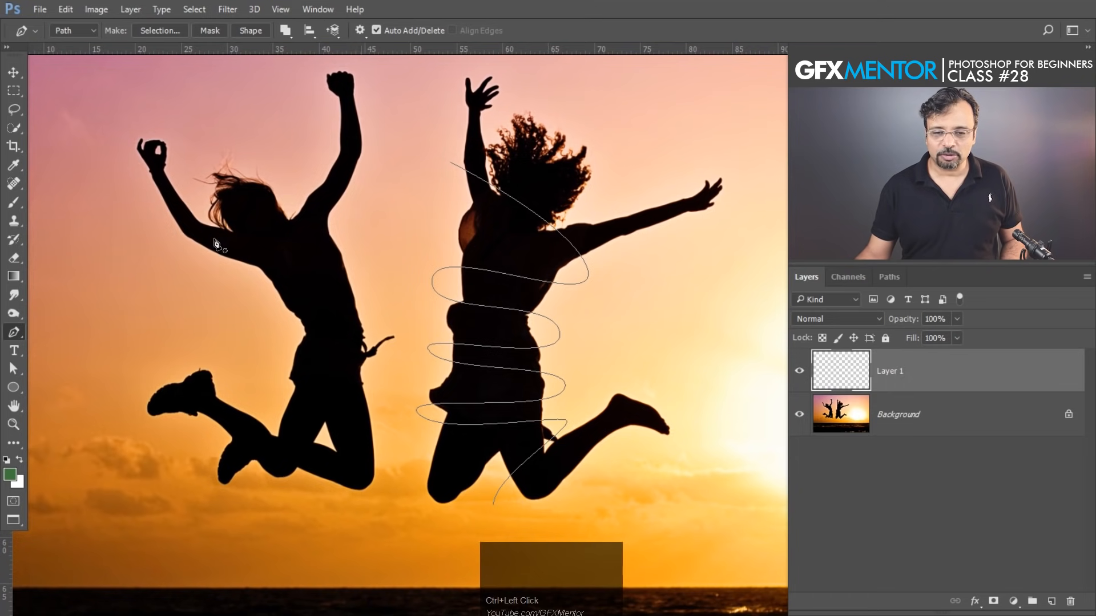
Draw a second open spiral path with the Pen tool winding around the left-hand jumper from beside the head to below the legs
{"action": "left_click", "coordinate": [302, 156]}
{"action": "left_click_drag", "start_coordinate": [244, 308], "coordinate": [254, 341]}
{"action": "left_click_drag", "start_coordinate": [362, 279], "coordinate": [394, 304]}
{"action": "left_click_drag", "start_coordinate": [274, 359], "coordinate": [270, 392]}
{"action": "left_click_drag", "start_coordinate": [402, 402], "coordinate": [389, 433]}
{"action": "left_click_drag", "start_coordinate": [260, 406], "coordinate": [262, 432]}
{"action": "left_click_drag", "start_coordinate": [312, 500], "coordinate": [296, 527]}
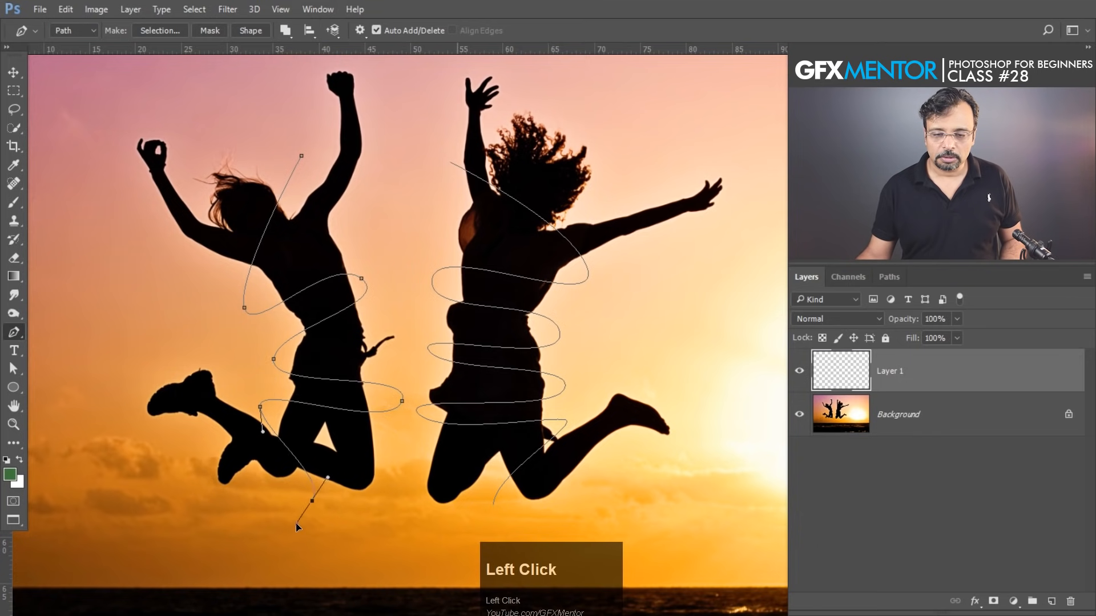
{"action": "left_click", "coordinate": [378, 570]}
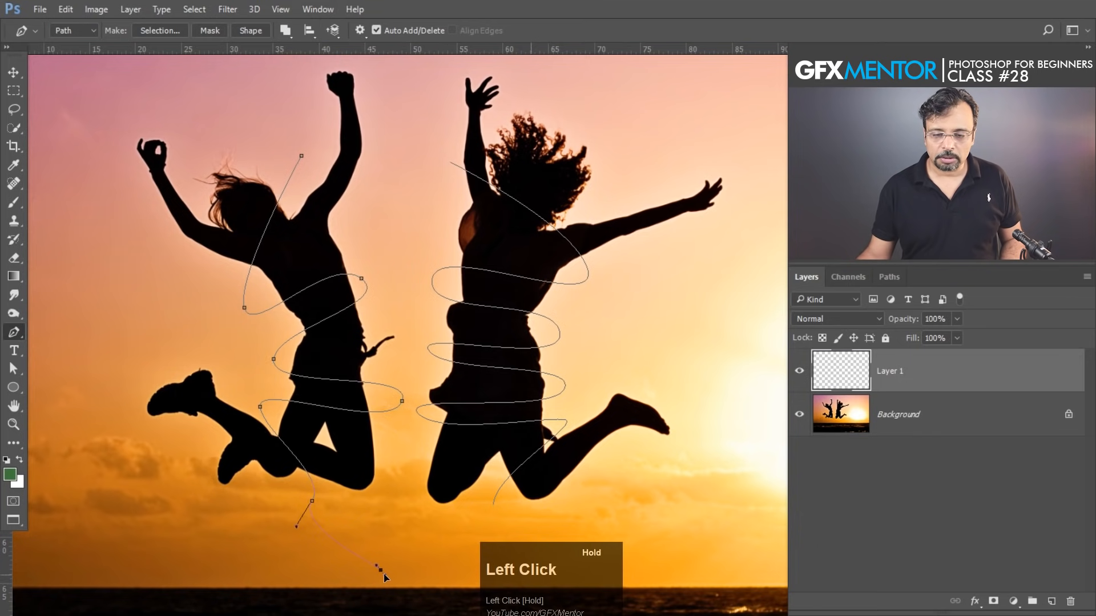
{"action": "key", "text": "space"}
{"action": "left_click_drag", "start_coordinate": [450, 392], "coordinate": [402, 353]}
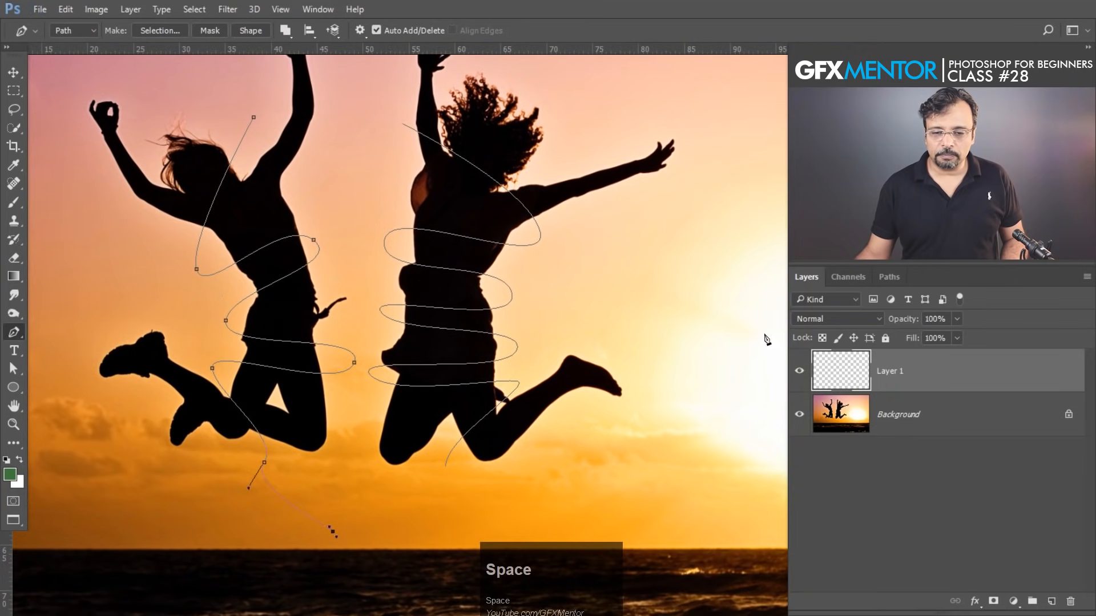
{"action": "key", "text": "ctrl"}
Select both spiral paths together and swap the colours so that white is the foreground colour
{"action": "left_click", "coordinate": [14, 368]}
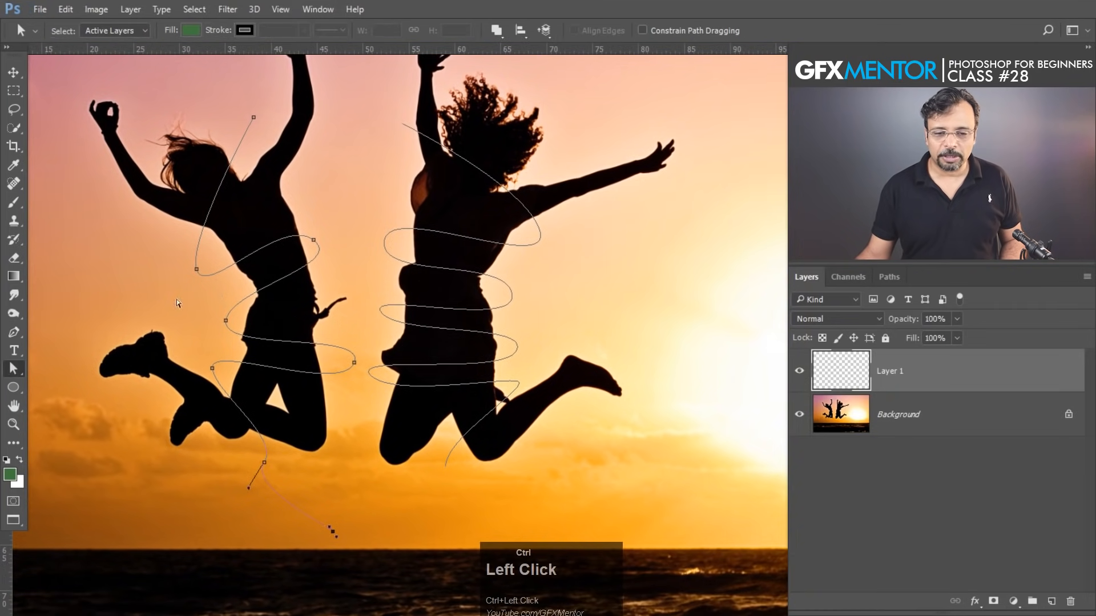
{"action": "left_click_drag", "start_coordinate": [103, 95], "coordinate": [609, 552]}
{"action": "right_click", "coordinate": [359, 194], "text": "ctrl"}
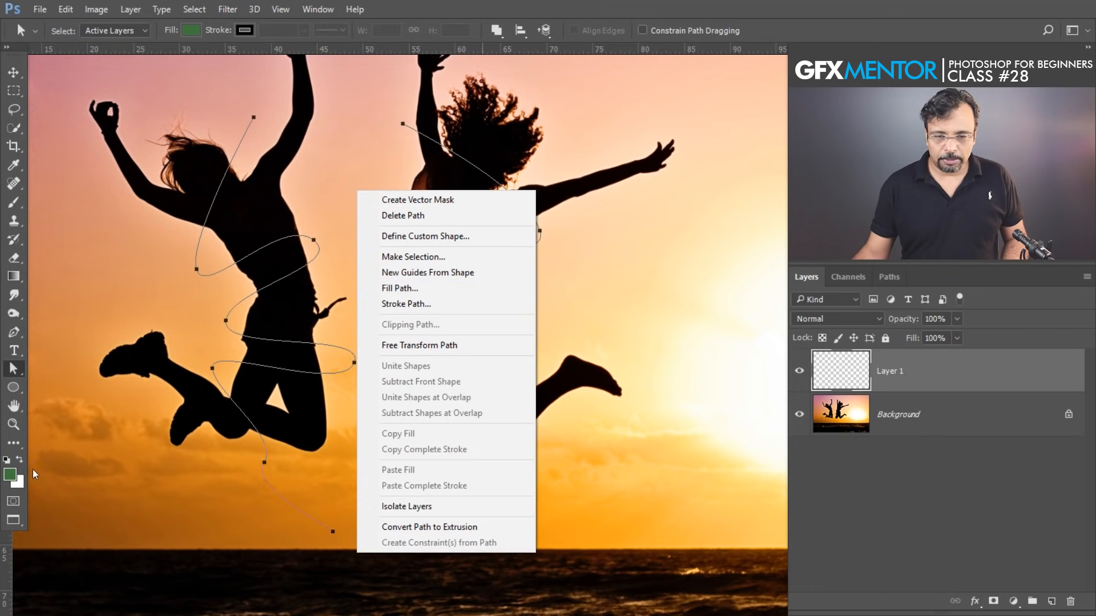
{"action": "left_click", "coordinate": [16, 464], "text": "ctrl"}
{"action": "left_click", "coordinate": [19, 461], "text": "ctrl"}
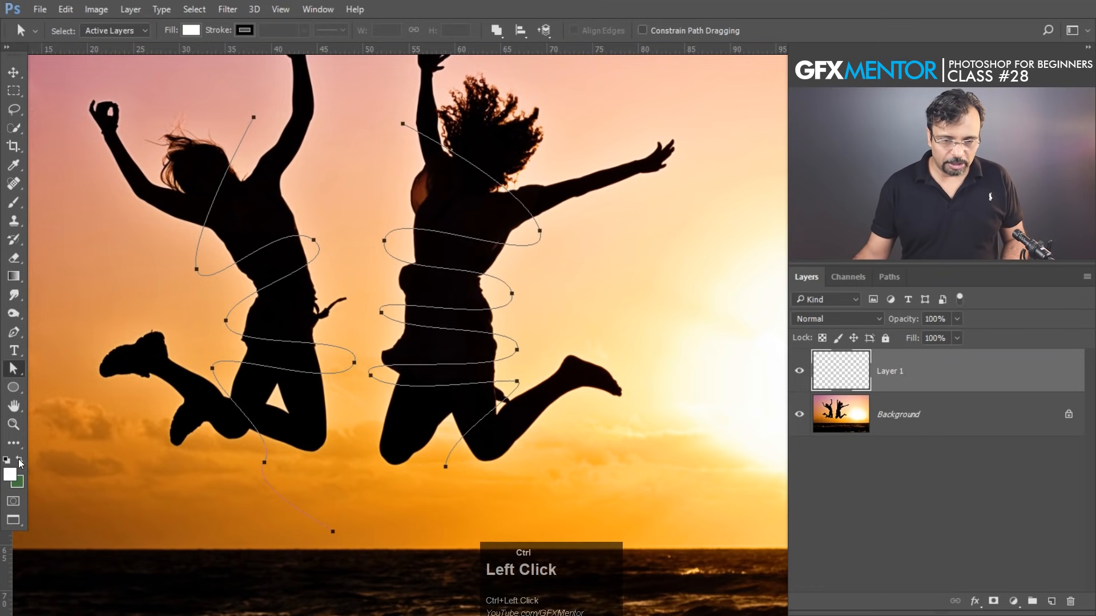
Try stroking both selected spiral paths with the Brush and Simulate Pressure, and undo the stroke
{"action": "right_click", "coordinate": [367, 207], "text": "ctrl"}
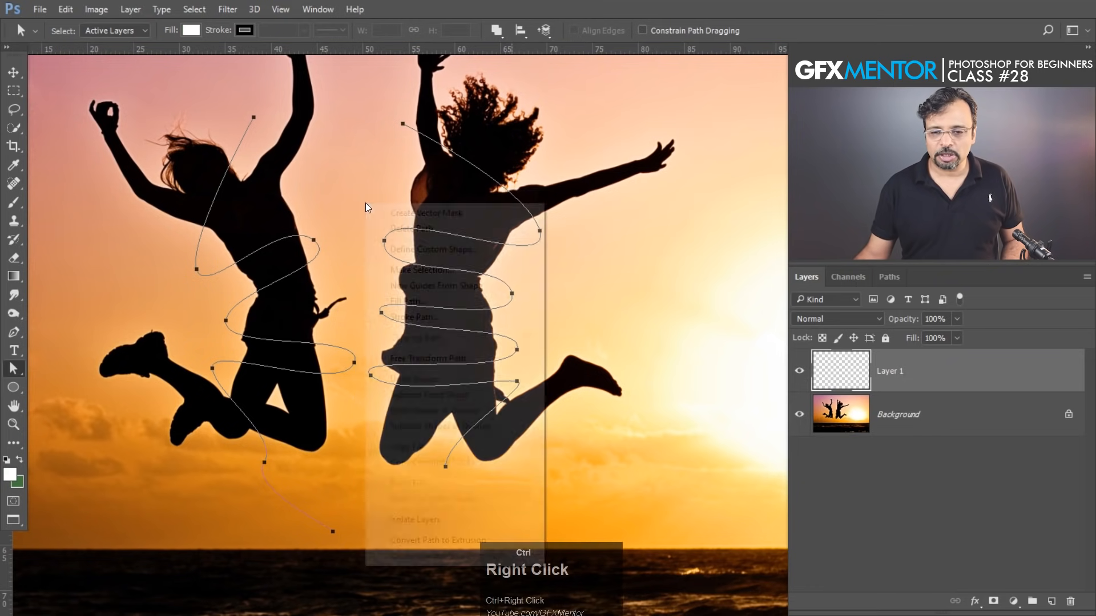
{"action": "left_click", "coordinate": [413, 318], "text": "ctrl"}
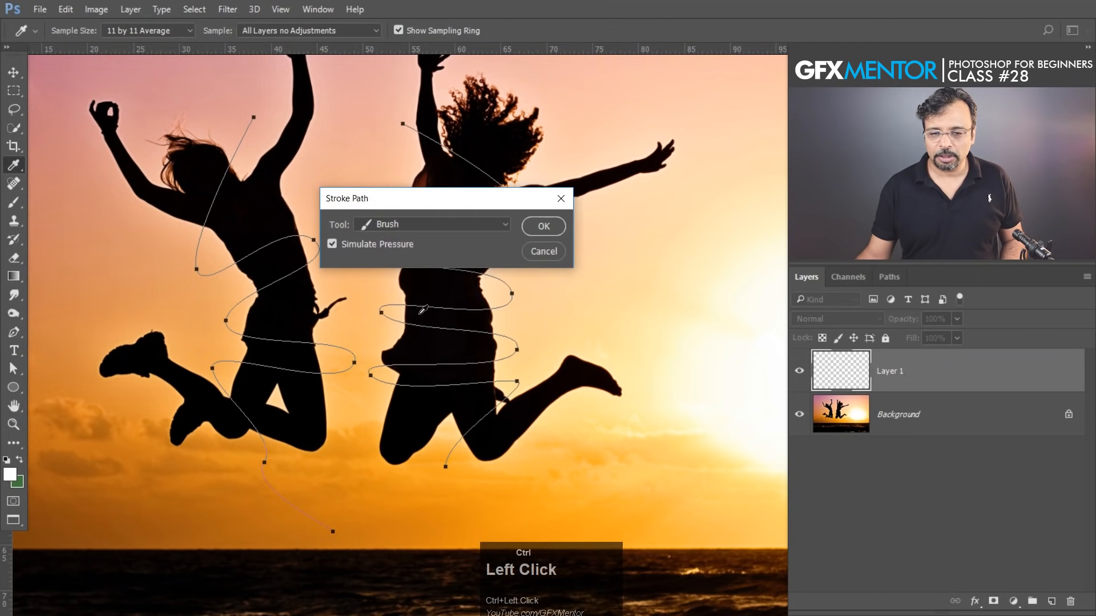
{"action": "left_click", "coordinate": [540, 230], "text": "ctrl"}
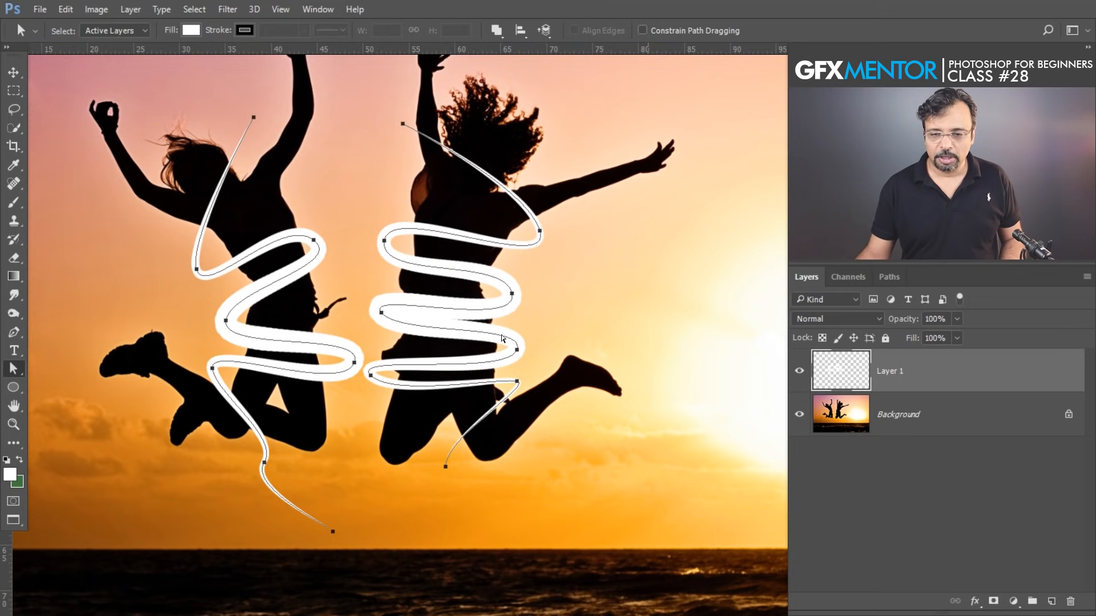
{"action": "key", "text": "ctrl+z"}
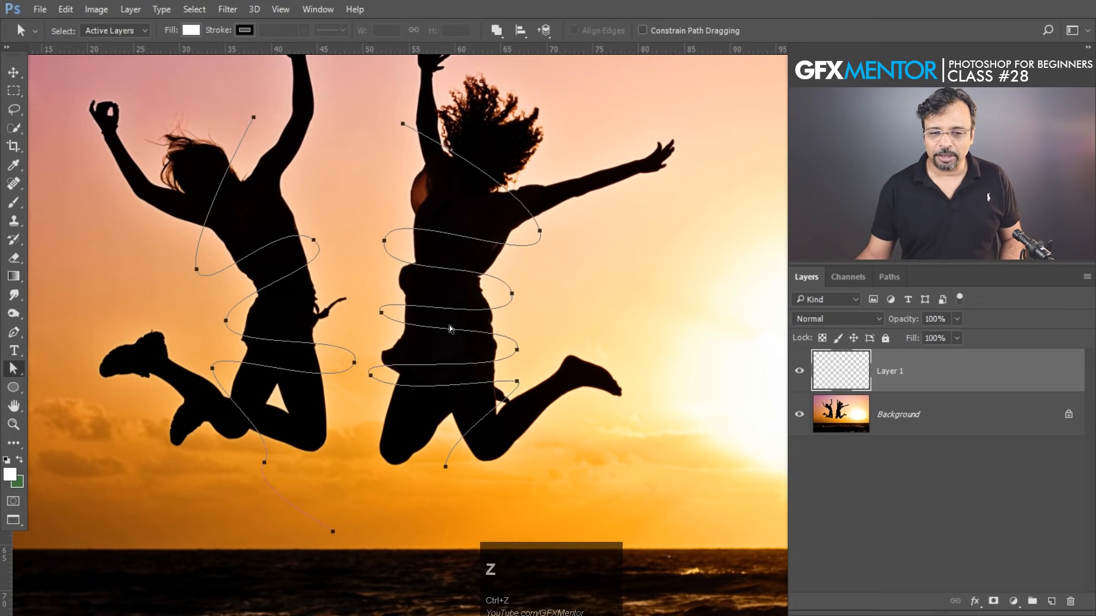
Reduce the brush size to 39 px and stroke both spiral paths in white with the Brush and Simulate Pressure on
{"action": "left_click", "coordinate": [13, 204]}
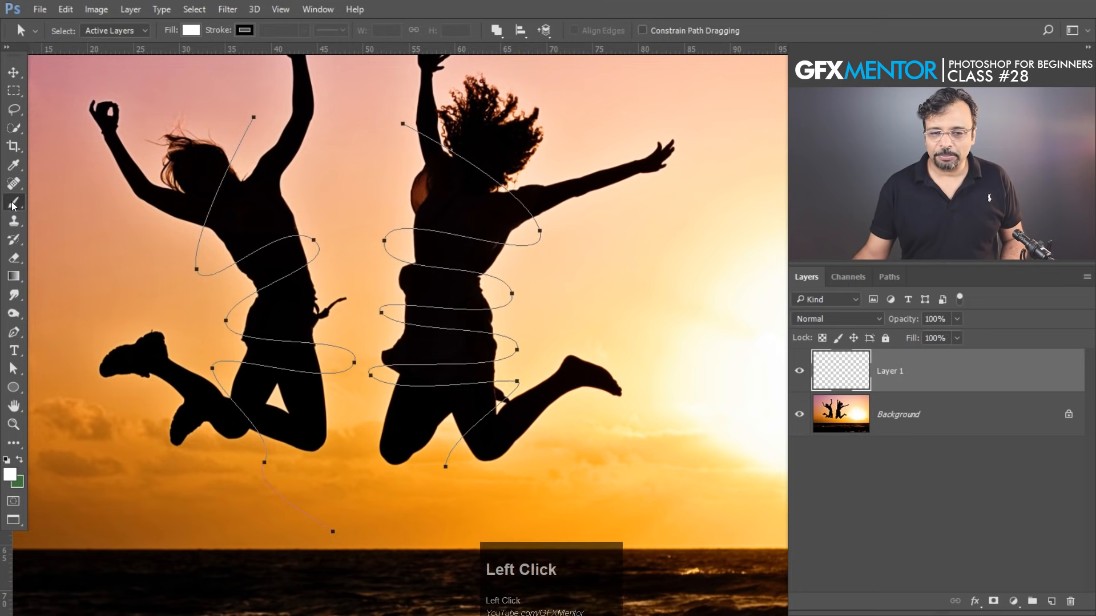
{"action": "right_click", "coordinate": [358, 188]}
{"action": "left_click_drag", "start_coordinate": [471, 223], "coordinate": [451, 224]}
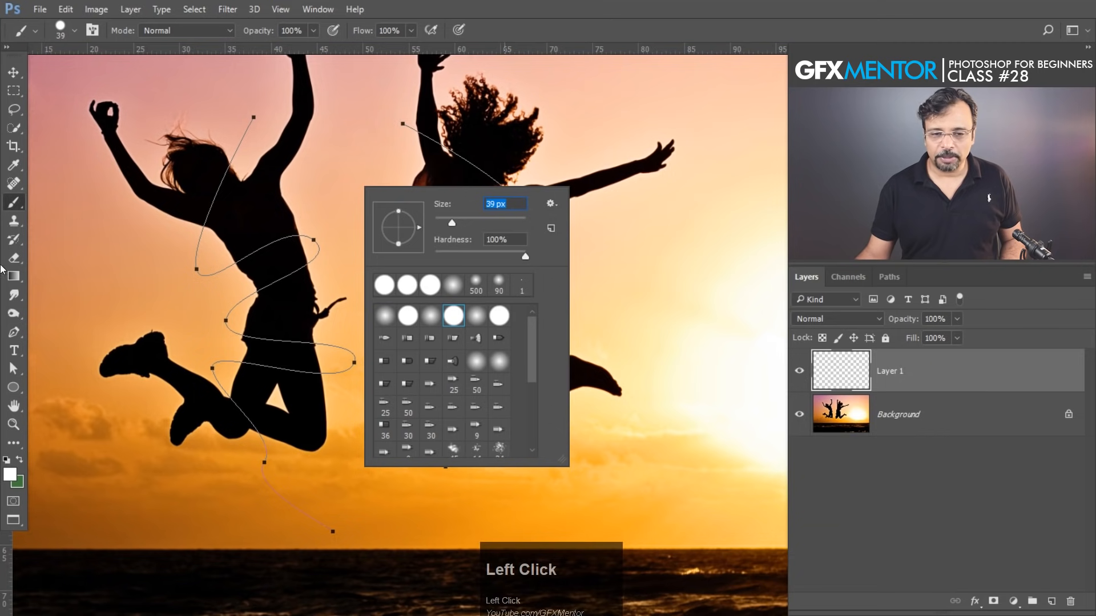
{"action": "left_click", "coordinate": [13, 368]}
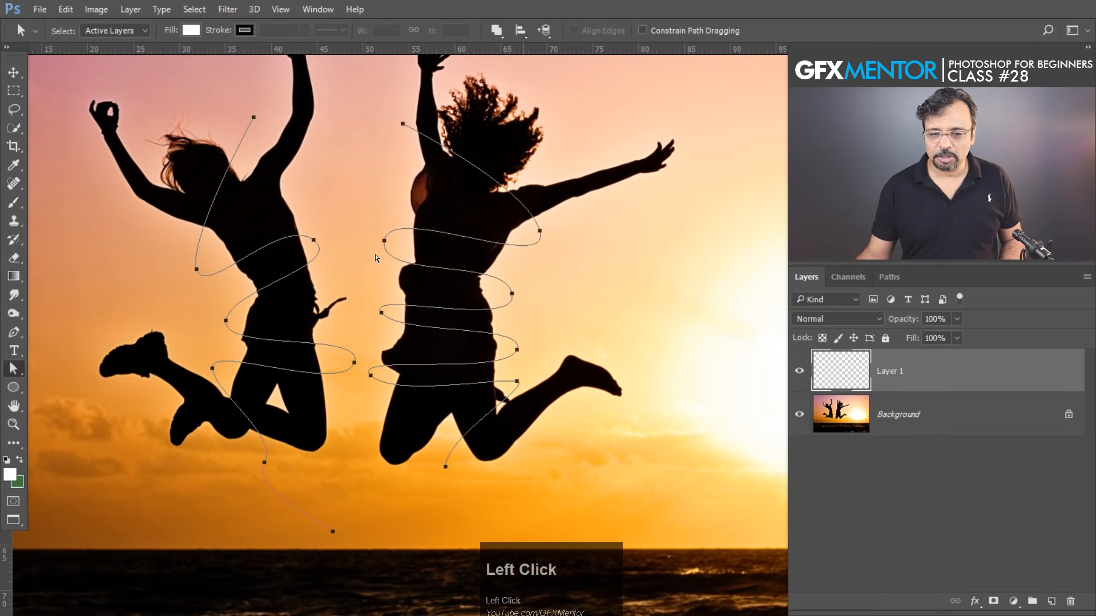
{"action": "right_click", "coordinate": [363, 233]}
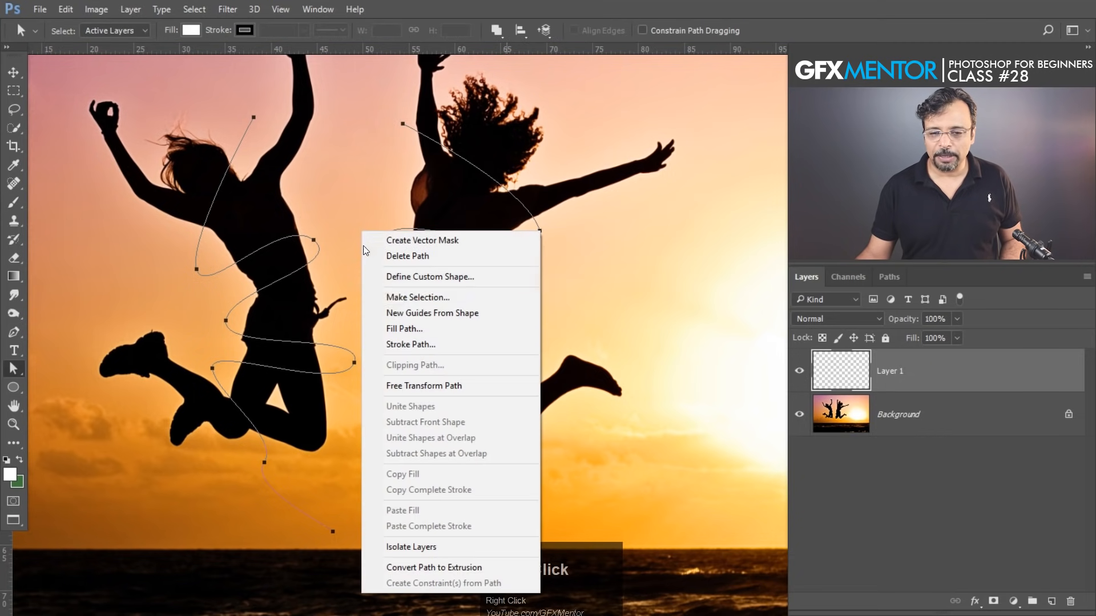
{"action": "left_click", "coordinate": [429, 345]}
{"action": "left_click", "coordinate": [543, 227]}
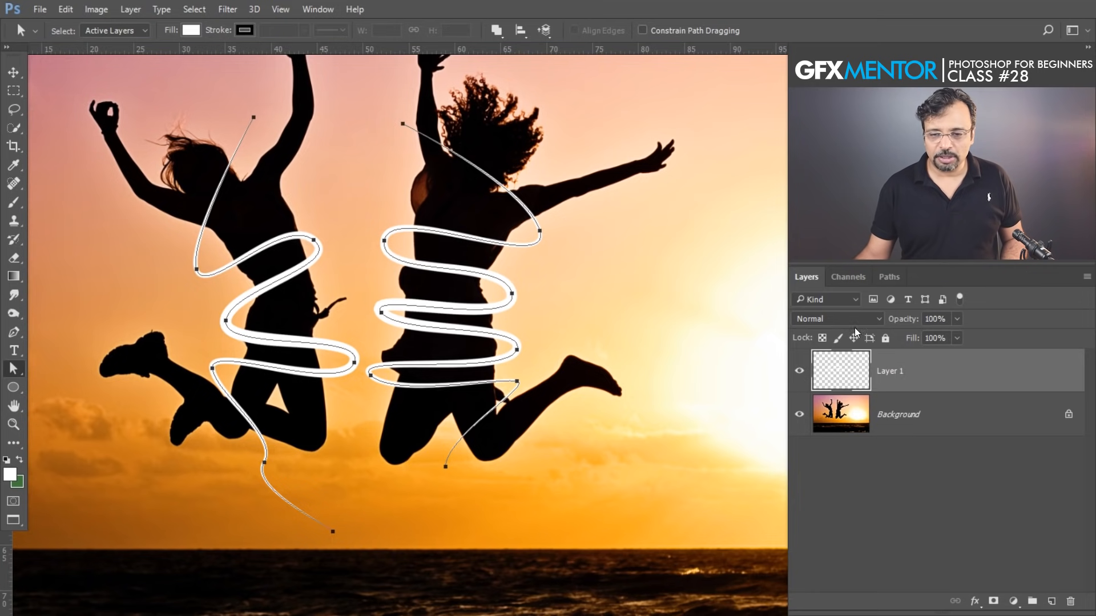
Deselect the work path so its outline is hidden, and add a layer mask to Layer 1
{"action": "left_click", "coordinate": [885, 281]}
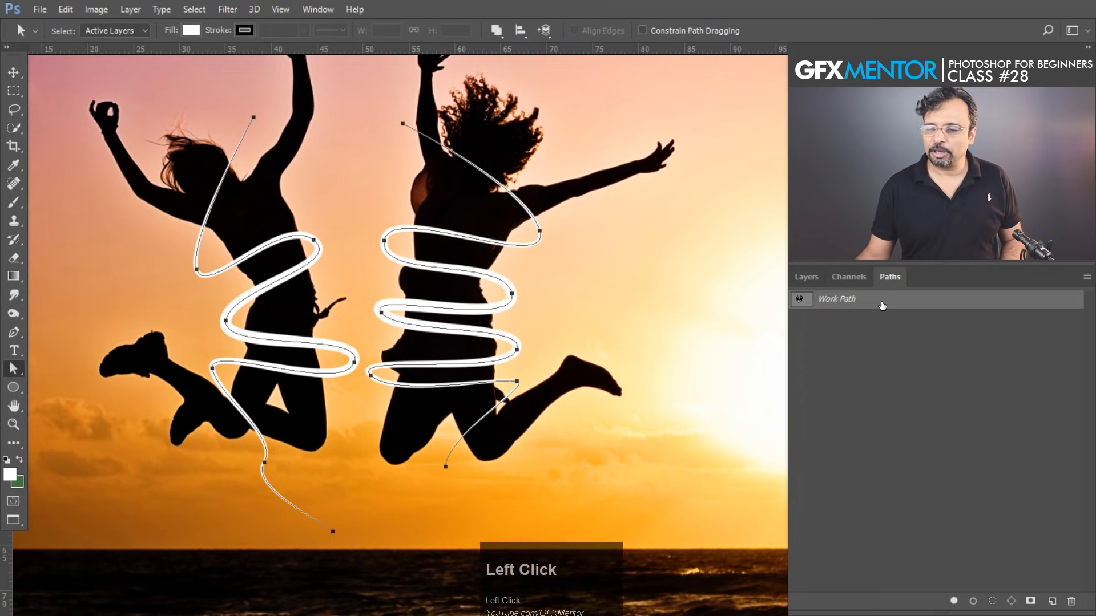
{"action": "left_click", "coordinate": [882, 410]}
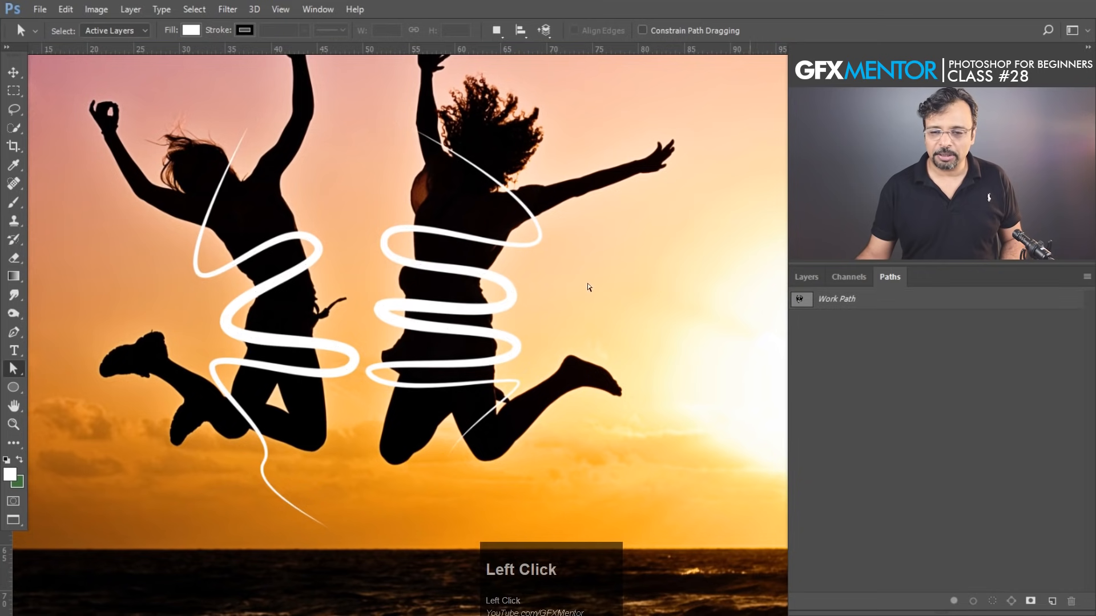
{"action": "left_click", "coordinate": [806, 277]}
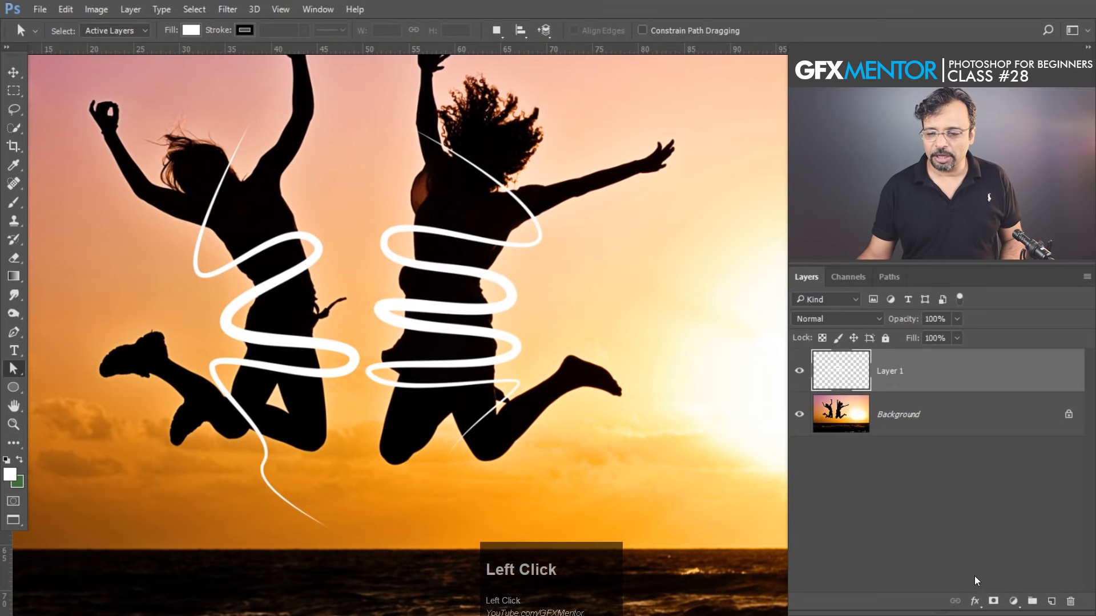
{"action": "left_click", "coordinate": [994, 603]}
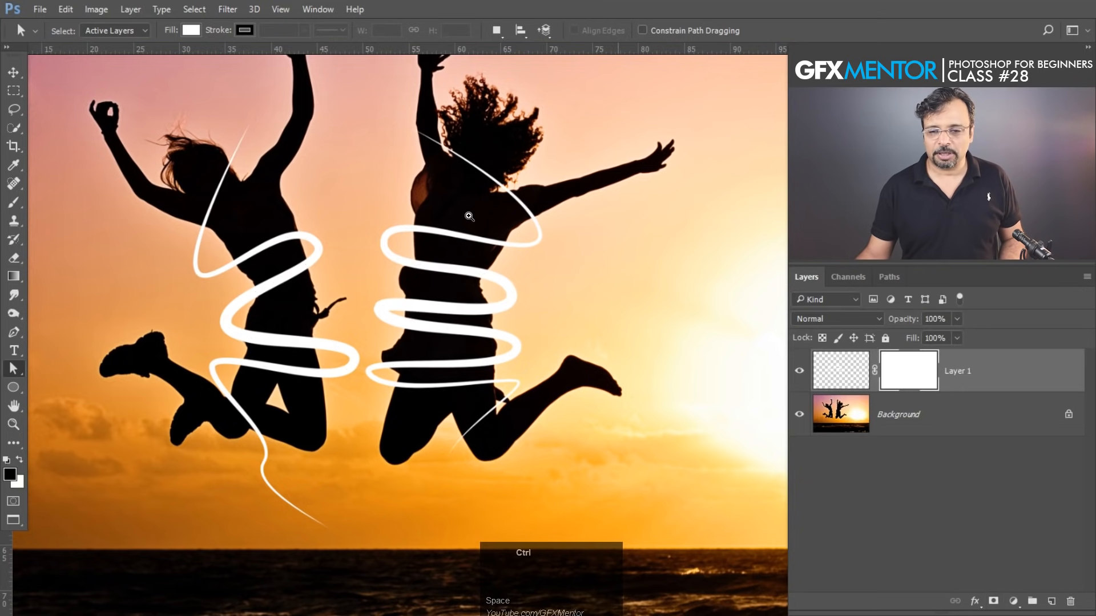
Paint black on the mask to hide the white strand crossing the right-hand jumper's hair, raised arm and shoulder
{"action": "left_click", "coordinate": [569, 325], "text": "ctrl"}
{"action": "left_click_drag", "start_coordinate": [580, 205], "coordinate": [448, 357]}
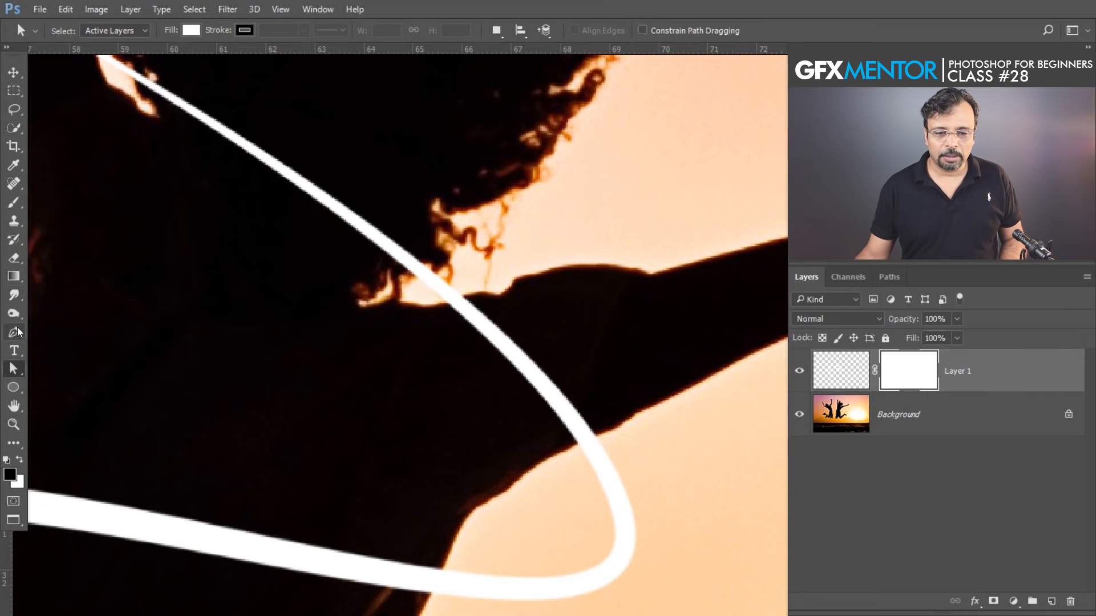
{"action": "left_click", "coordinate": [12, 206]}
{"action": "mouse_move", "coordinate": [502, 360]}
{"action": "left_mouse_down"}
{"action": "mouse_move", "coordinate": [543, 367]}
{"action": "mouse_move", "coordinate": [524, 377]}
{"action": "mouse_move", "coordinate": [577, 409]}
{"action": "mouse_move", "coordinate": [555, 403]}
{"action": "mouse_move", "coordinate": [497, 342]}
{"action": "mouse_move", "coordinate": [461, 331]}
{"action": "left_mouse_up"}
{"action": "key", "text": "space"}
{"action": "left_click_drag", "start_coordinate": [370, 333], "coordinate": [568, 491]}
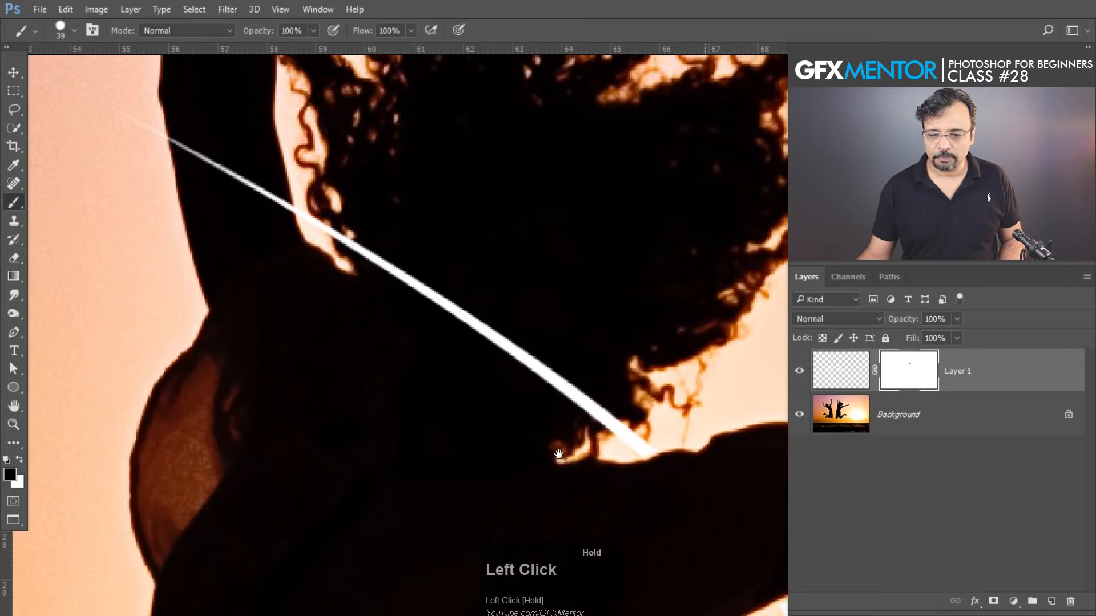
{"action": "left_click", "coordinate": [584, 401]}
{"action": "mouse_move", "coordinate": [584, 401]}
{"action": "left_mouse_down"}
{"action": "mouse_move", "coordinate": [597, 399]}
{"action": "mouse_move", "coordinate": [397, 272]}
{"action": "mouse_move", "coordinate": [364, 234]}
{"action": "left_mouse_up"}
{"action": "mouse_move", "coordinate": [228, 167]}
{"action": "left_mouse_down"}
{"action": "mouse_move", "coordinate": [260, 212]}
{"action": "mouse_move", "coordinate": [208, 164]}
{"action": "mouse_move", "coordinate": [196, 130]}
{"action": "left_mouse_up"}
Mask out the coil band that crosses the right-hand jumper's body just above the waist
{"action": "key", "text": "ctrl+space"}
{"action": "left_click_drag", "start_coordinate": [362, 179], "coordinate": [302, 219]}
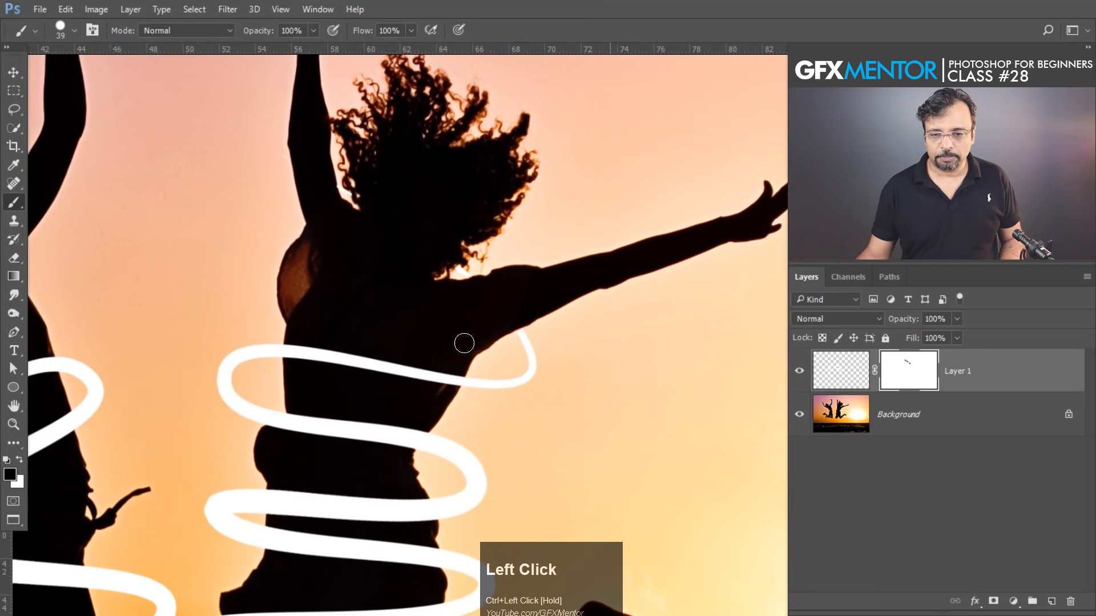
{"action": "mouse_move", "coordinate": [319, 418]}
{"action": "left_mouse_down"}
{"action": "mouse_move", "coordinate": [291, 426]}
{"action": "mouse_move", "coordinate": [290, 437]}
{"action": "mouse_move", "coordinate": [315, 422]}
{"action": "mouse_move", "coordinate": [324, 440]}
{"action": "mouse_move", "coordinate": [340, 427]}
{"action": "mouse_move", "coordinate": [345, 441]}
{"action": "mouse_move", "coordinate": [406, 429]}
{"action": "left_mouse_up"}
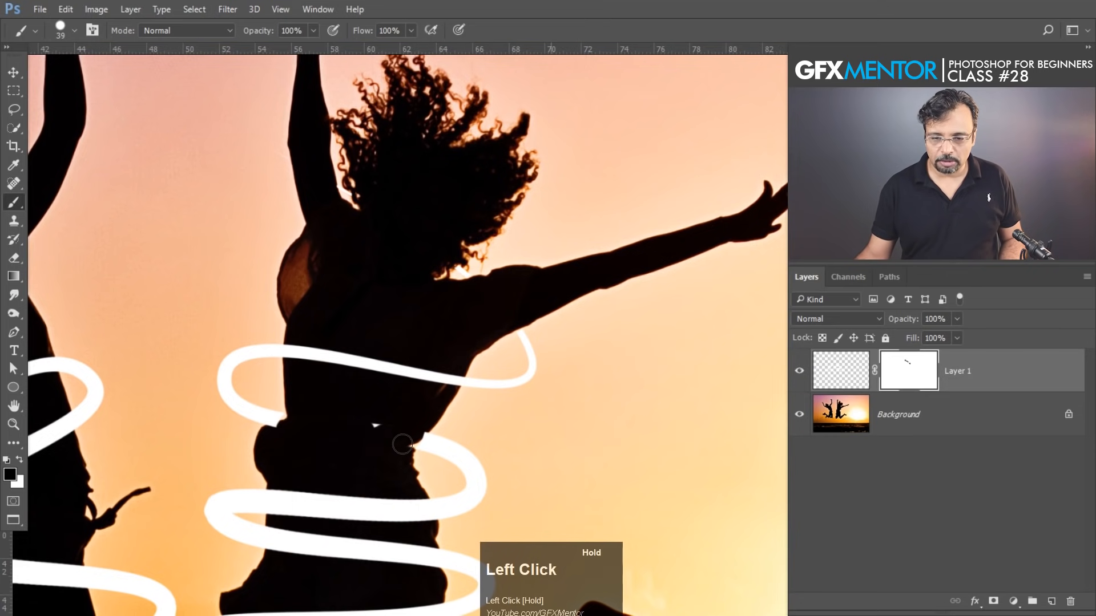
Restore the overpainted coil edges beside the right-hand jumper's waist with a white 10 px brush on the mask
{"action": "left_click", "coordinate": [284, 428], "text": "ctrl"}
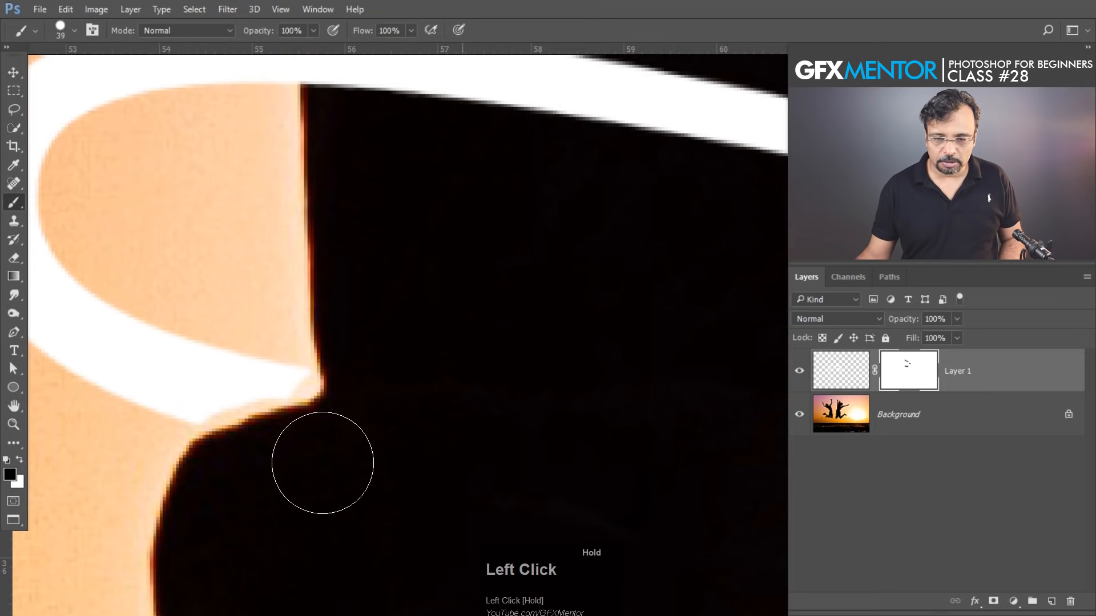
{"action": "key", "text": "x"}
{"action": "key", "text": "bracketleft"}
{"action": "key", "text": "bracketleft"}
{"action": "key", "text": "bracketleft"}
{"action": "key", "text": "bracketleft"}
{"action": "key", "text": "bracketleft"}
{"action": "key", "text": "bracketleft"}
{"action": "left_click_drag", "start_coordinate": [302, 381], "coordinate": [190, 423]}
{"action": "key", "text": "space"}
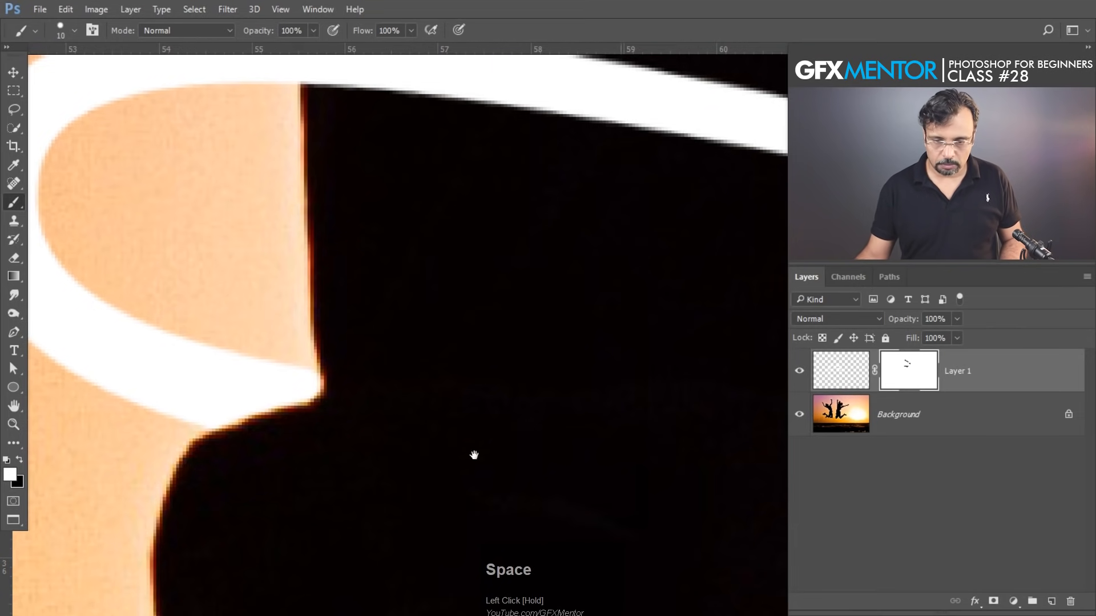
{"action": "left_click_drag", "start_coordinate": [716, 481], "coordinate": [387, 354]}
{"action": "left_click_drag", "start_coordinate": [594, 409], "coordinate": [446, 348]}
{"action": "mouse_move", "coordinate": [540, 362]}
{"action": "left_mouse_down"}
{"action": "mouse_move", "coordinate": [604, 293]}
{"action": "mouse_move", "coordinate": [550, 363]}
{"action": "mouse_move", "coordinate": [537, 365]}
{"action": "mouse_move", "coordinate": [578, 293]}
{"action": "mouse_move", "coordinate": [549, 343]}
{"action": "mouse_move", "coordinate": [504, 349]}
{"action": "mouse_move", "coordinate": [538, 351]}
{"action": "mouse_move", "coordinate": [500, 321]}
{"action": "mouse_move", "coordinate": [465, 338]}
{"action": "left_mouse_up"}
Mask out the coil band crossing the right-hand jumper's hips, enlarging the brush to 35 px, and clean up its edges
{"action": "key", "text": "x"}
{"action": "key", "text": "ctrl+space"}
{"action": "mouse_move", "coordinate": [445, 283]}
{"action": "left_mouse_down"}
{"action": "mouse_move", "coordinate": [326, 285]}
{"action": "mouse_move", "coordinate": [451, 286]}
{"action": "left_mouse_up"}
{"action": "mouse_move", "coordinate": [495, 382]}
{"action": "left_mouse_down"}
{"action": "mouse_move", "coordinate": [457, 379]}
{"action": "mouse_move", "coordinate": [312, 427]}
{"action": "mouse_move", "coordinate": [385, 424]}
{"action": "left_mouse_up"}
{"action": "key", "text": "ctrl+space"}
{"action": "left_click_drag", "start_coordinate": [381, 391], "coordinate": [388, 447]}
{"action": "key", "text": "]"}
{"action": "key", "text": "]"}
{"action": "key", "text": "]"}
{"action": "key", "text": "]"}
{"action": "key", "text": "]"}
{"action": "mouse_move", "coordinate": [408, 403]}
{"action": "left_mouse_down"}
{"action": "mouse_move", "coordinate": [658, 438]}
{"action": "mouse_move", "coordinate": [491, 457]}
{"action": "left_mouse_up"}
{"action": "key", "text": "ctrl+space"}
{"action": "key", "text": "x"}
{"action": "mouse_move", "coordinate": [689, 450]}
{"action": "left_mouse_down"}
{"action": "mouse_move", "coordinate": [742, 452]}
{"action": "mouse_move", "coordinate": [709, 413]}
{"action": "left_mouse_up"}
Mask out the lowest coil band across the right-hand jumper's thighs and touch up where it meets the leg
{"action": "key", "text": "space"}
{"action": "mouse_move", "coordinate": [575, 460]}
{"action": "left_mouse_down"}
{"action": "mouse_move", "coordinate": [530, 302]}
{"action": "mouse_move", "coordinate": [534, 43]}
{"action": "left_mouse_up"}
{"action": "key", "text": "ctrl+space"}
{"action": "left_click_drag", "start_coordinate": [608, 354], "coordinate": [278, 388]}
{"action": "key", "text": "x"}
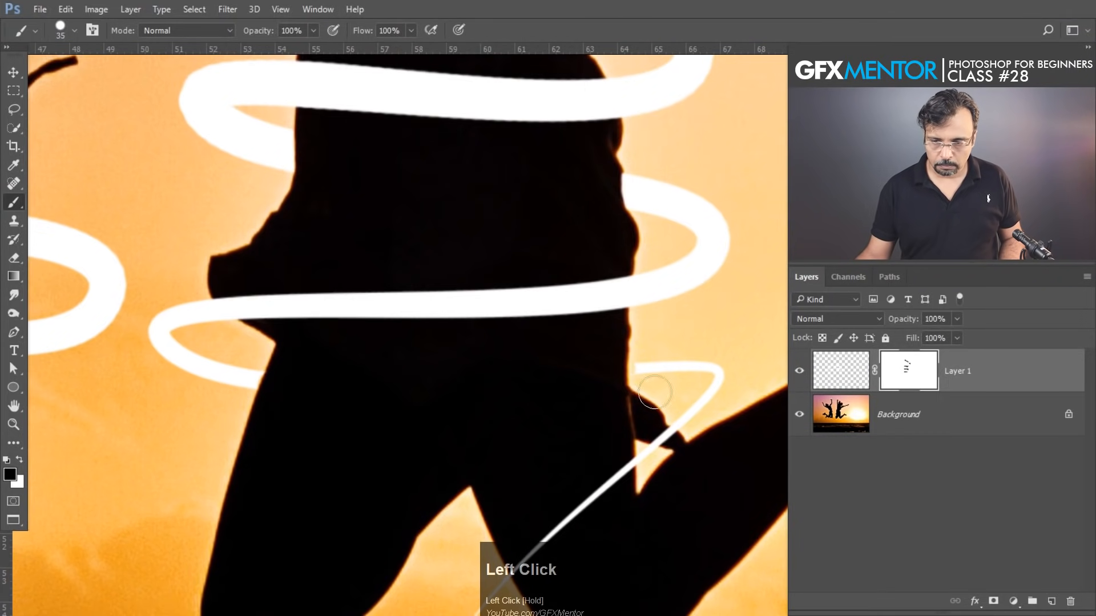
{"action": "key", "text": "x"}
{"action": "left_click", "coordinate": [645, 372]}
{"action": "key", "text": "x"}
{"action": "left_click", "coordinate": [611, 372]}
Mask out the upper coil band crossing the left-hand jumper's back with the black brush
{"action": "key", "text": "space"}
{"action": "left_click_drag", "start_coordinate": [611, 431], "coordinate": [557, 353]}
{"action": "key", "text": "ctrl+space"}
{"action": "mouse_move", "coordinate": [504, 297]}
{"action": "left_mouse_down"}
{"action": "mouse_move", "coordinate": [384, 305]}
{"action": "mouse_move", "coordinate": [548, 480]}
{"action": "left_mouse_up"}
{"action": "key", "text": "space"}
{"action": "key", "text": "ctrl+space"}
{"action": "left_click_drag", "start_coordinate": [409, 285], "coordinate": [502, 320]}
{"action": "key", "text": "ctrl+b"}
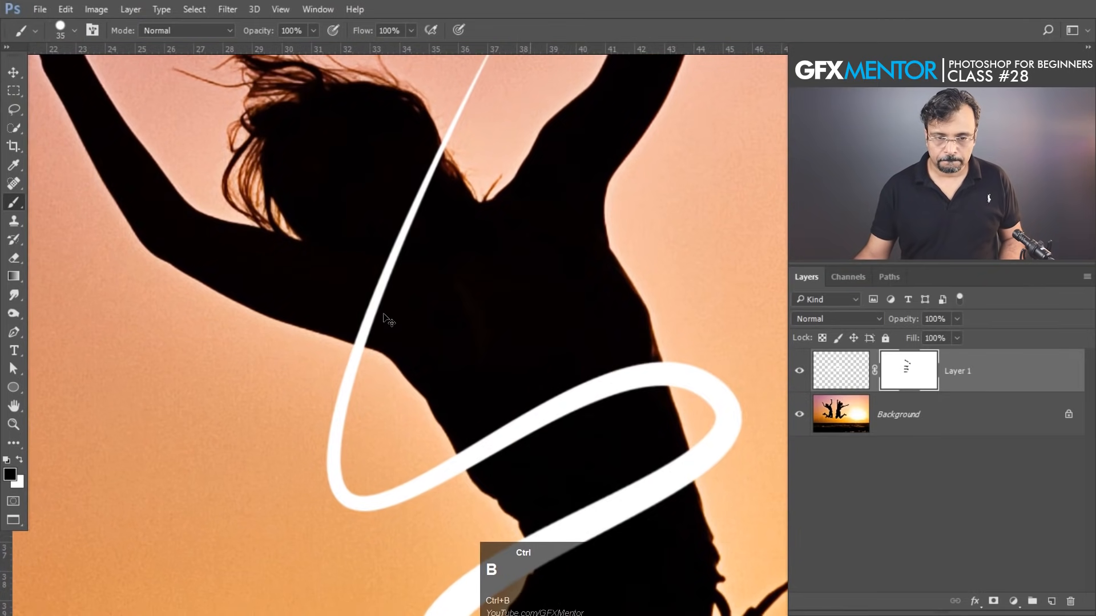
{"action": "key", "text": "space"}
{"action": "left_click_drag", "start_coordinate": [462, 370], "coordinate": [399, 311]}
{"action": "mouse_move", "coordinate": [413, 399]}
{"action": "left_mouse_down"}
{"action": "mouse_move", "coordinate": [582, 315]}
{"action": "mouse_move", "coordinate": [592, 332]}
{"action": "left_mouse_up"}
Touch up the mask where the upper band meets the left-hand jumper's torso, alternating black and white
{"action": "key", "text": "c"}
{"action": "key", "text": "b"}
{"action": "key", "text": "x"}
{"action": "left_click", "coordinate": [388, 409]}
{"action": "key", "text": "x"}
{"action": "left_click", "coordinate": [411, 396]}
Mask out the coil band crossing the left-hand jumper's hips and restore its edges on both sides of the body
{"action": "key", "text": "space"}
{"action": "left_click_drag", "start_coordinate": [528, 399], "coordinate": [463, 210]}
{"action": "key", "text": "ctrl+space"}
{"action": "mouse_move", "coordinate": [414, 419]}
{"action": "left_mouse_down"}
{"action": "mouse_move", "coordinate": [379, 461]}
{"action": "mouse_move", "coordinate": [485, 443]}
{"action": "mouse_move", "coordinate": [555, 485]}
{"action": "mouse_move", "coordinate": [524, 496]}
{"action": "left_mouse_up"}
{"action": "key", "text": "ctrl+space"}
{"action": "left_click_drag", "start_coordinate": [348, 456], "coordinate": [400, 456]}
{"action": "key", "text": "x"}
{"action": "left_click_drag", "start_coordinate": [356, 314], "coordinate": [331, 416]}
{"action": "key", "text": "space"}
{"action": "mouse_move", "coordinate": [697, 366]}
{"action": "left_mouse_down"}
{"action": "mouse_move", "coordinate": [286, 365]}
{"action": "mouse_move", "coordinate": [239, 331]}
{"action": "left_mouse_up"}
{"action": "left_click_drag", "start_coordinate": [536, 316], "coordinate": [553, 307]}
Mask out the strand running over the left-hand jumper's lower legs down to the free tail
{"action": "mouse_move", "coordinate": [394, 268]}
{"action": "left_mouse_down"}
{"action": "mouse_move", "coordinate": [246, 311]}
{"action": "mouse_move", "coordinate": [408, 362]}
{"action": "mouse_move", "coordinate": [387, 325]}
{"action": "mouse_move", "coordinate": [483, 439]}
{"action": "left_mouse_up"}
{"action": "key", "text": "x"}
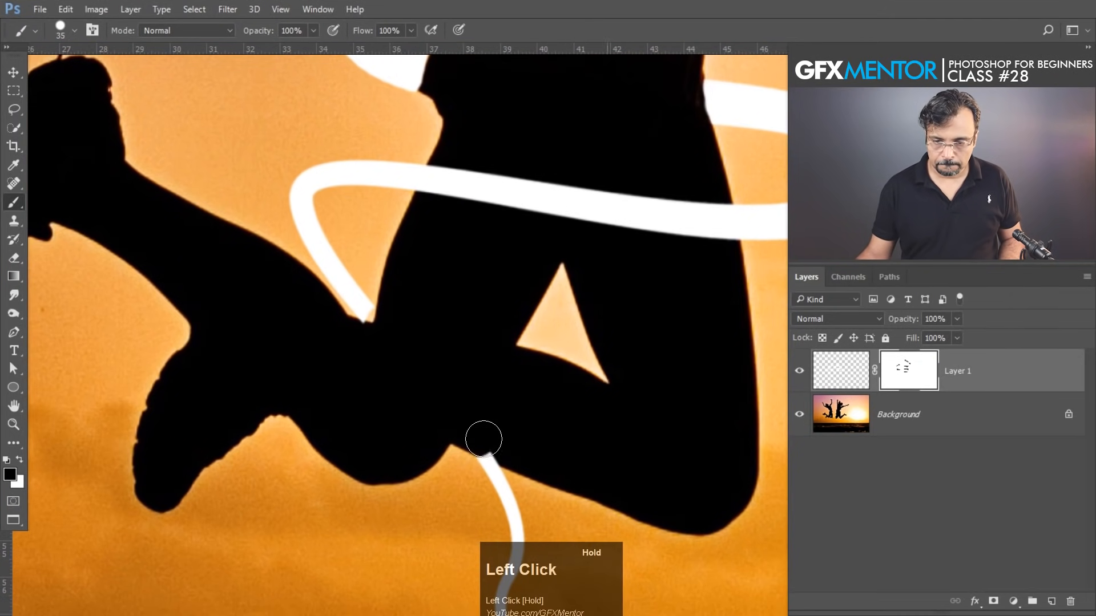
{"action": "left_click", "coordinate": [362, 319]}
{"action": "key", "text": "x"}
{"action": "left_click_drag", "start_coordinate": [374, 325], "coordinate": [459, 361]}
Reduce the brush to 9 px and restore the strand's edge beside the left-hand jumper's leg in white on the mask
{"action": "key", "text": "bracketleft"}
{"action": "key", "text": "bracketleft"}
{"action": "key", "text": "bracketleft"}
{"action": "key", "text": "bracketleft"}
{"action": "key", "text": "bracketleft"}
{"action": "key", "text": "bracketleft"}
{"action": "mouse_move", "coordinate": [355, 257]}
{"action": "left_mouse_down"}
{"action": "mouse_move", "coordinate": [363, 262]}
{"action": "mouse_move", "coordinate": [327, 254]}
{"action": "left_mouse_up"}
{"action": "mouse_move", "coordinate": [571, 531]}
{"action": "left_mouse_down"}
{"action": "mouse_move", "coordinate": [512, 323]}
{"action": "mouse_move", "coordinate": [239, 237]}
{"action": "left_mouse_up"}
{"action": "mouse_move", "coordinate": [437, 342]}
{"action": "left_mouse_down"}
{"action": "mouse_move", "coordinate": [339, 270]}
{"action": "mouse_move", "coordinate": [260, 268]}
{"action": "left_mouse_up"}
{"action": "left_click_drag", "start_coordinate": [381, 223], "coordinate": [328, 356]}
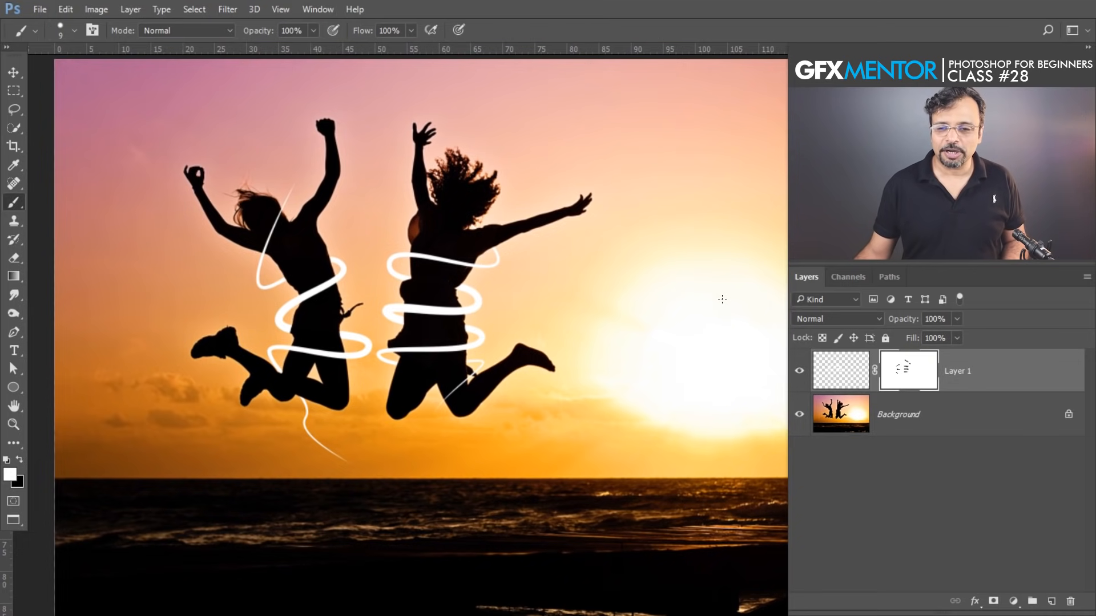
Add an Outer Glow to Layer 1, reset it to default, and set its opacity to 71% and size to 59 px
{"action": "right_click", "coordinate": [996, 377]}
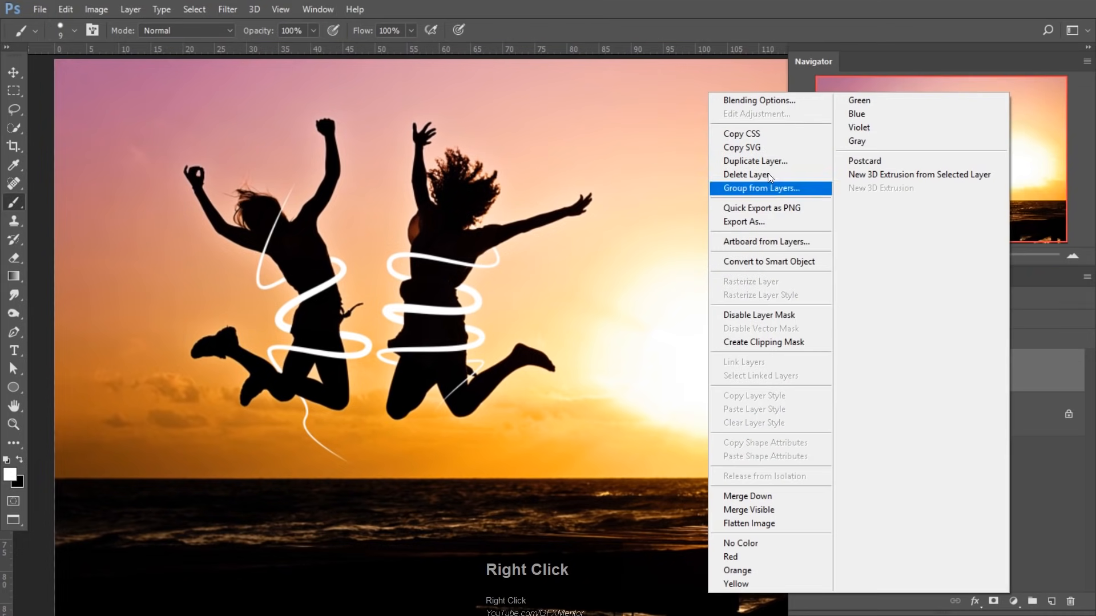
{"action": "left_click", "coordinate": [773, 101]}
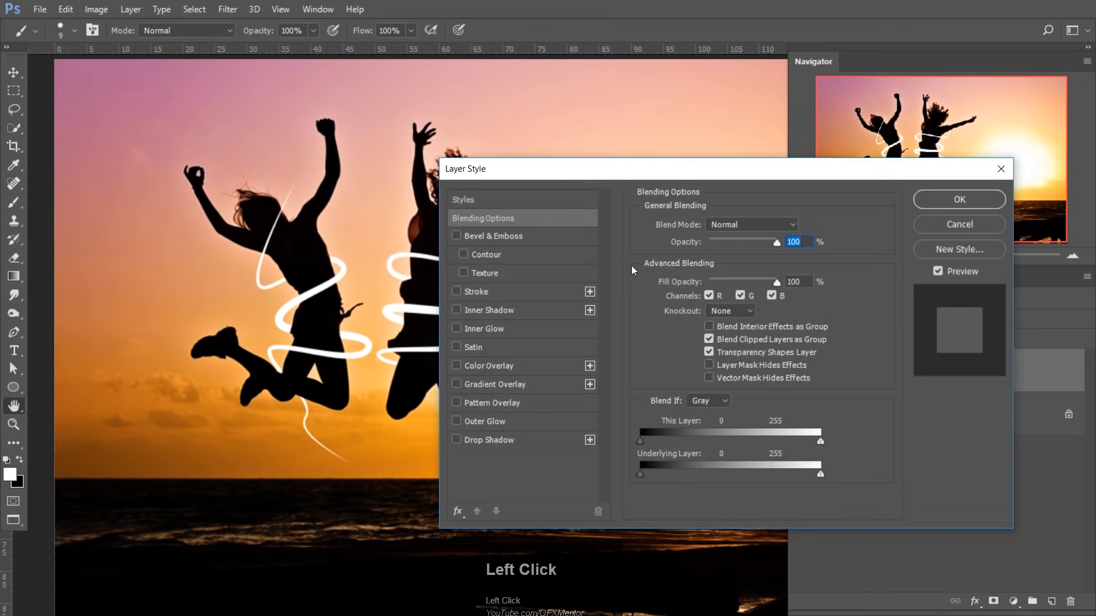
{"action": "left_click", "coordinate": [493, 425]}
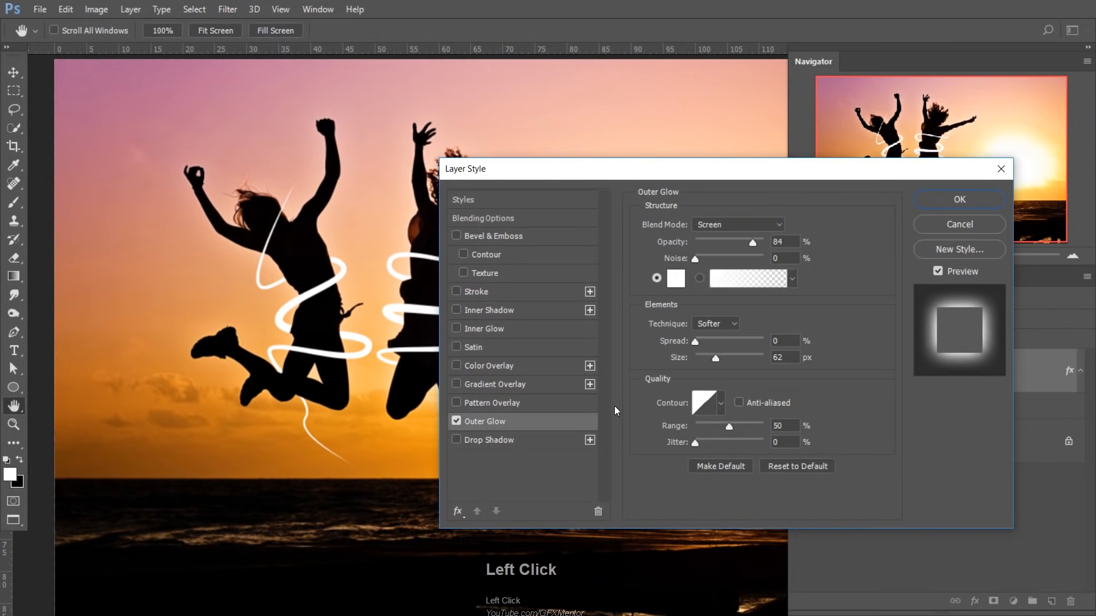
{"action": "left_click", "coordinate": [796, 467]}
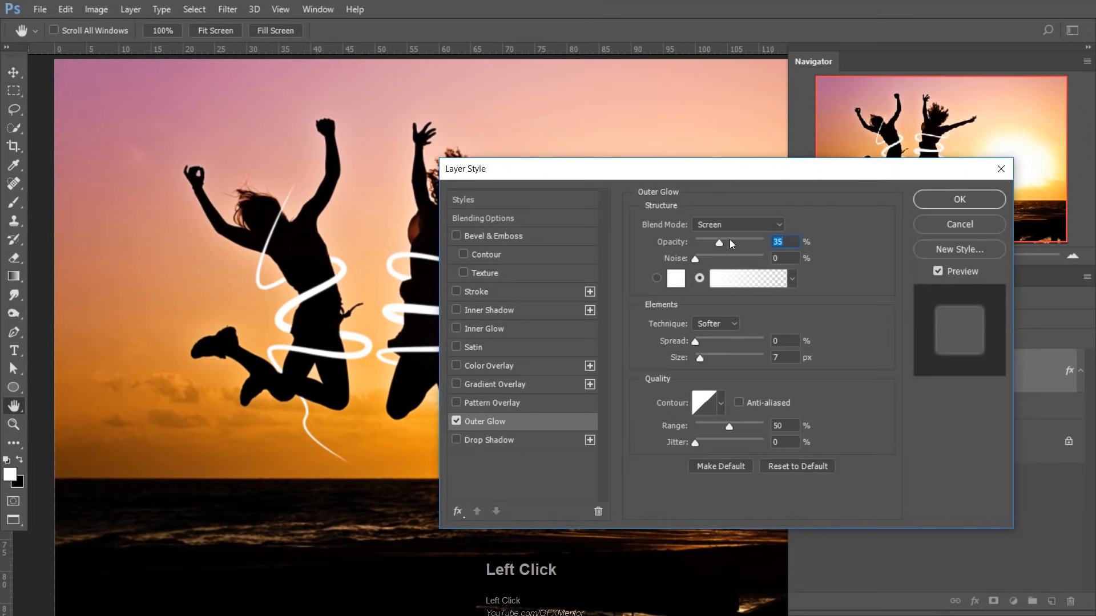
{"action": "left_click_drag", "start_coordinate": [735, 241], "coordinate": [744, 245]}
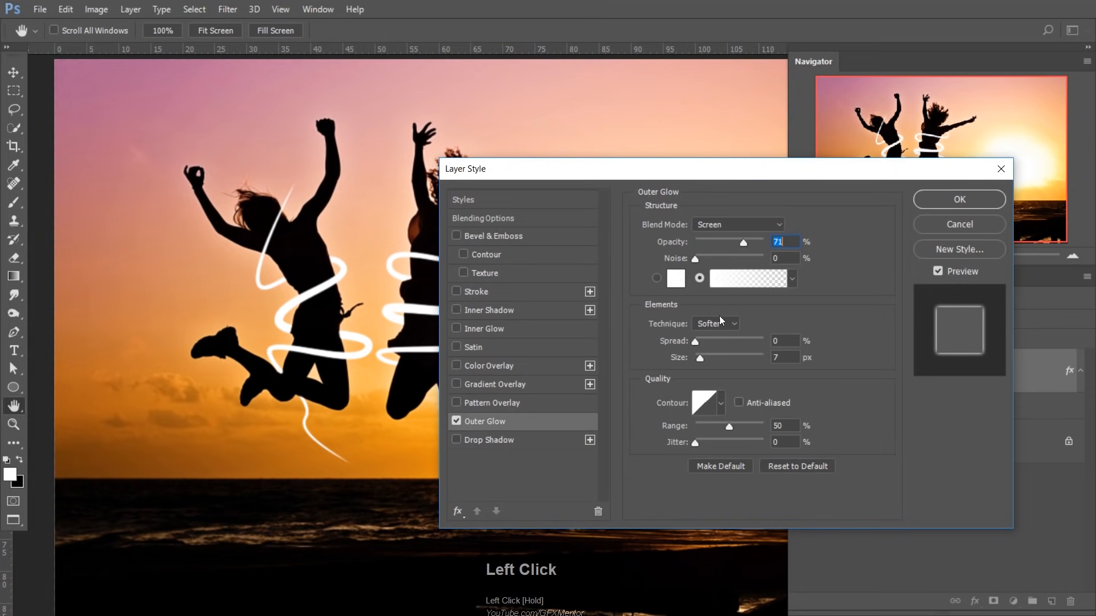
{"action": "left_click_drag", "start_coordinate": [700, 359], "coordinate": [718, 361]}
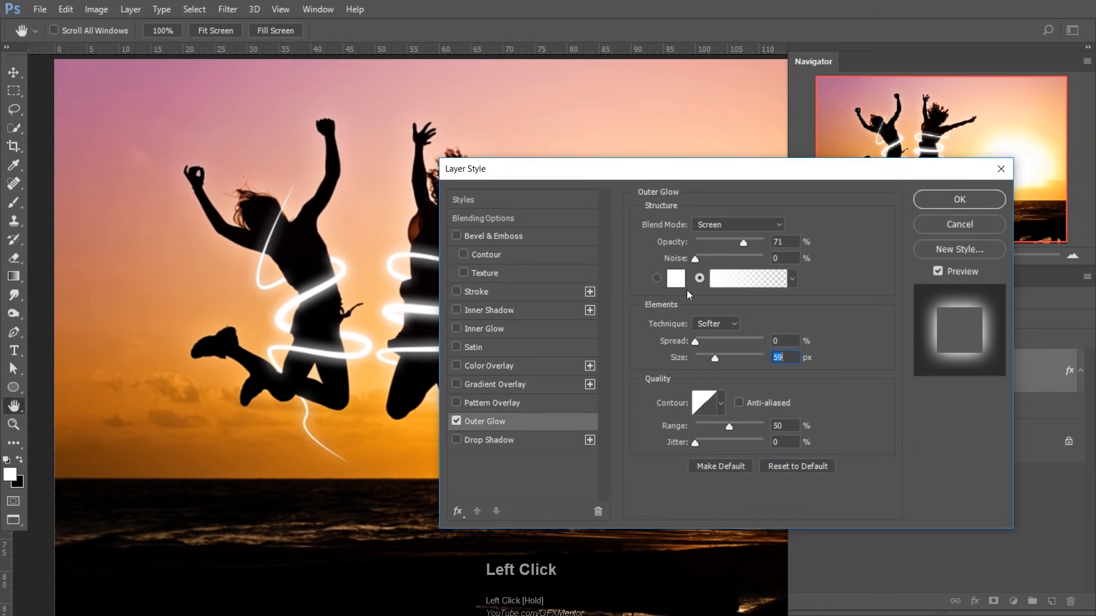
Change the Outer Glow colour to orange ffae00
{"action": "left_click", "coordinate": [676, 279]}
{"action": "left_click", "coordinate": [823, 278]}
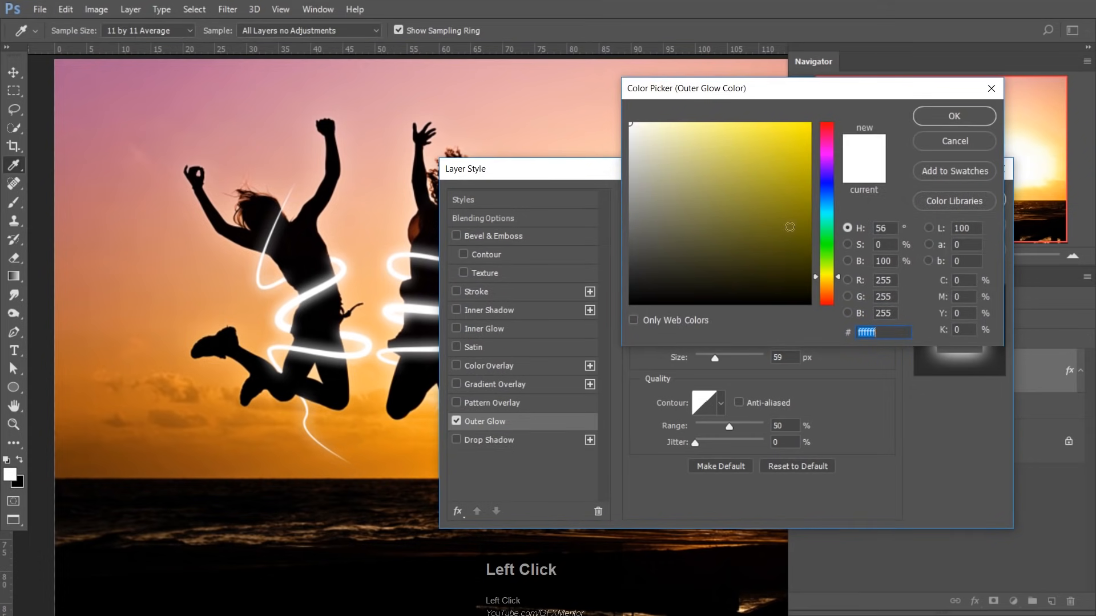
{"action": "left_click", "coordinate": [810, 123]}
{"action": "left_click_drag", "start_coordinate": [828, 282], "coordinate": [831, 280]}
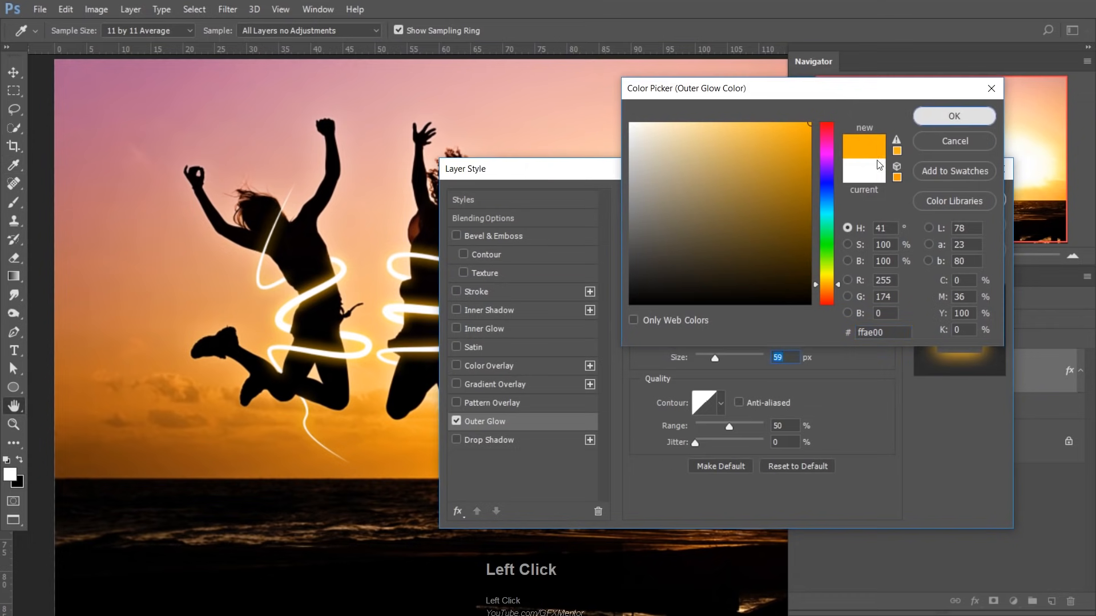
{"action": "key", "text": "Return"}
Raise the Outer Glow opacity to 100% and its size to about 87 px, and apply the layer style
{"action": "left_click_drag", "start_coordinate": [750, 244], "coordinate": [768, 244]}
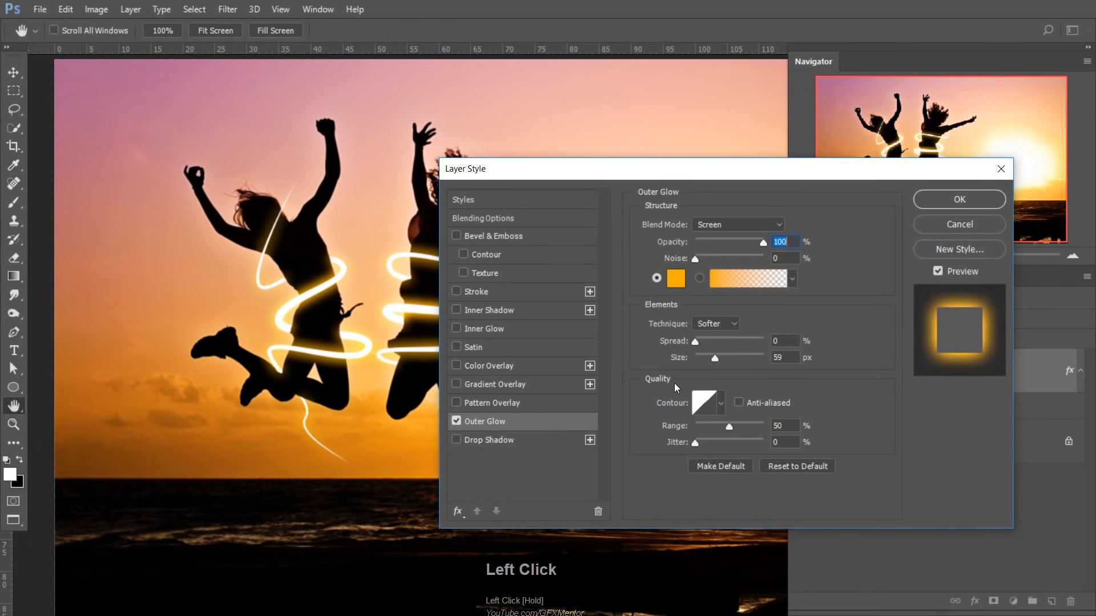
{"action": "left_click_drag", "start_coordinate": [715, 361], "coordinate": [723, 363]}
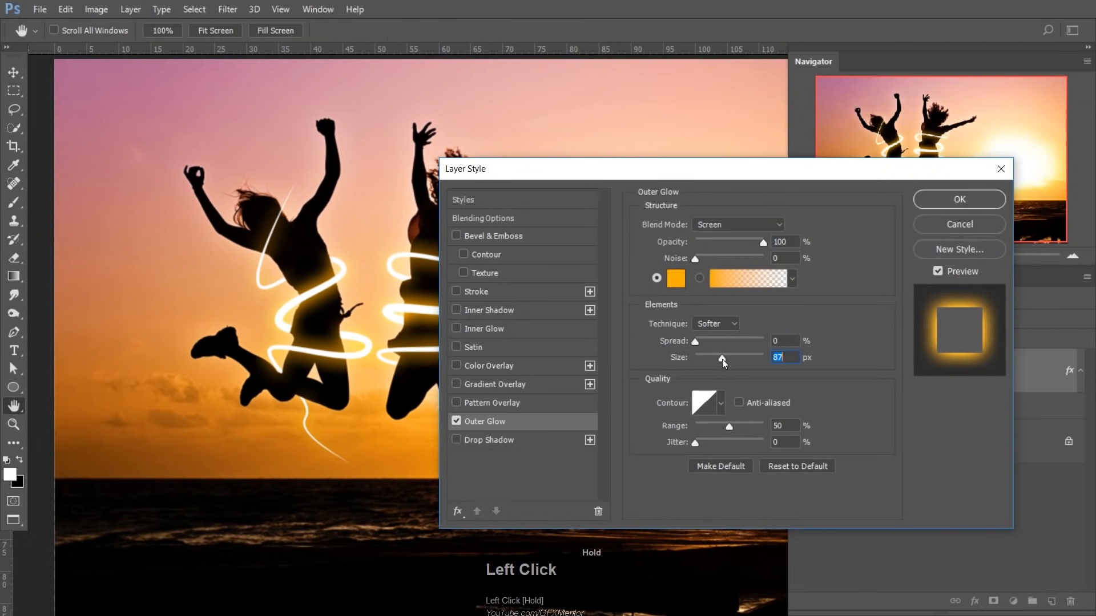
{"action": "left_click", "coordinate": [956, 206]}
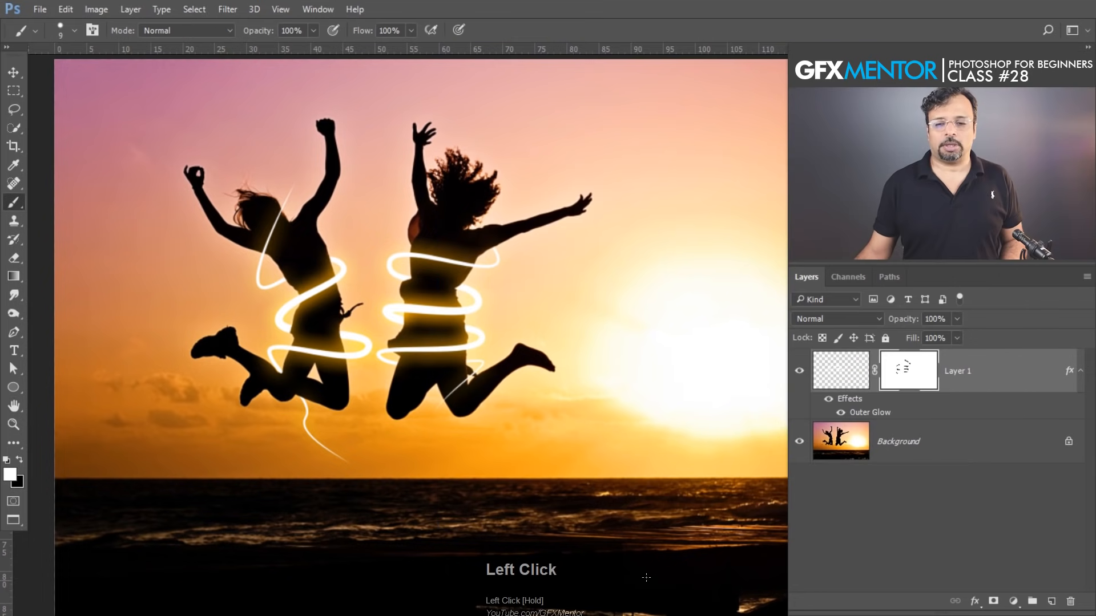
{"action": "left_click", "coordinate": [425, 400], "text": "ctrl"}
{"action": "left_click_drag", "start_coordinate": [425, 399], "coordinate": [404, 419]}
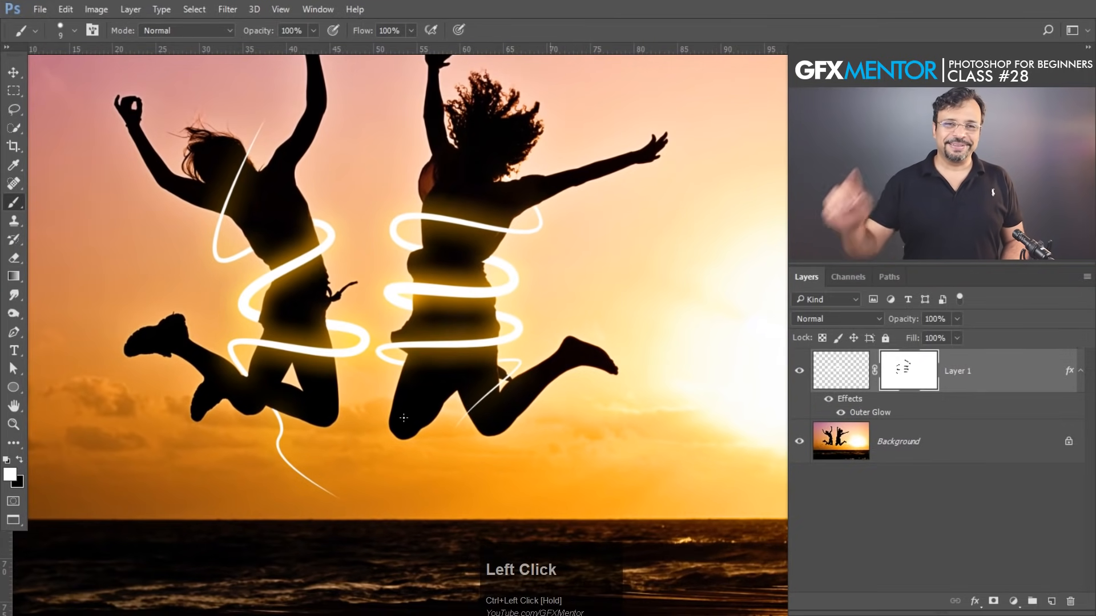